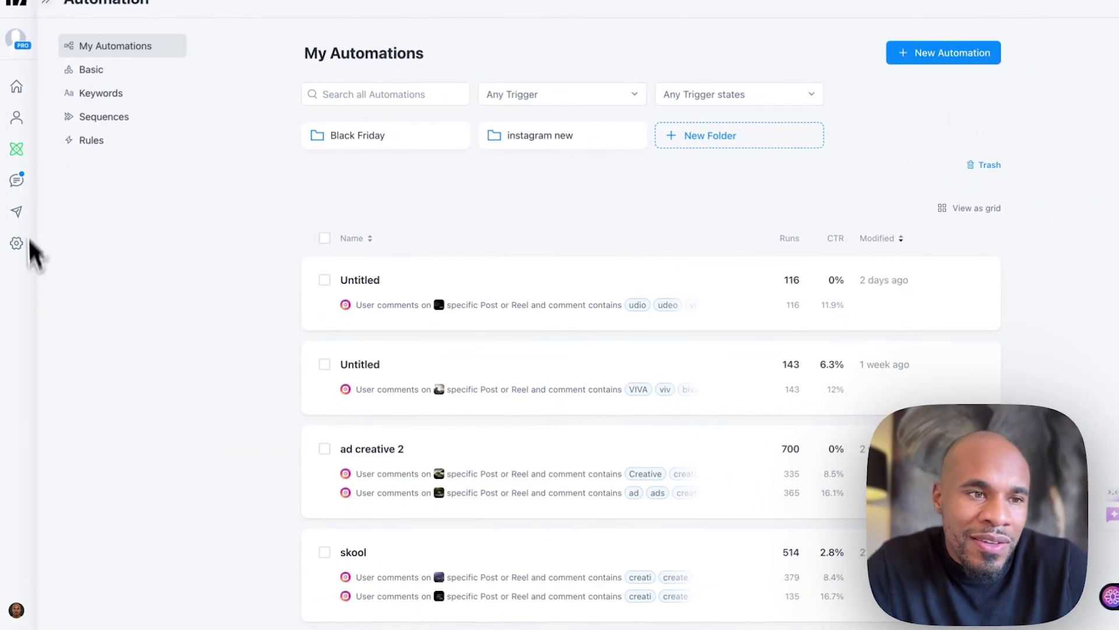
# - Look through the list of existing automations and their comment triggers
pyautogui.scroll(-20, 417, 370)
pyautogui.scroll(20, 424, 380)
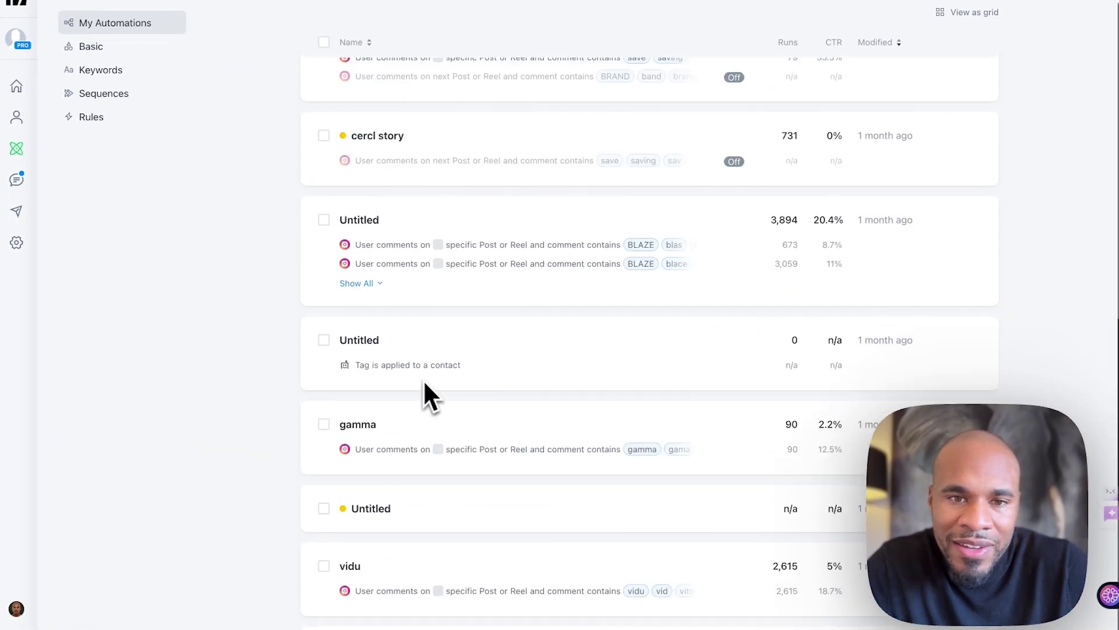
pyautogui.scroll(-3, 187, 230)
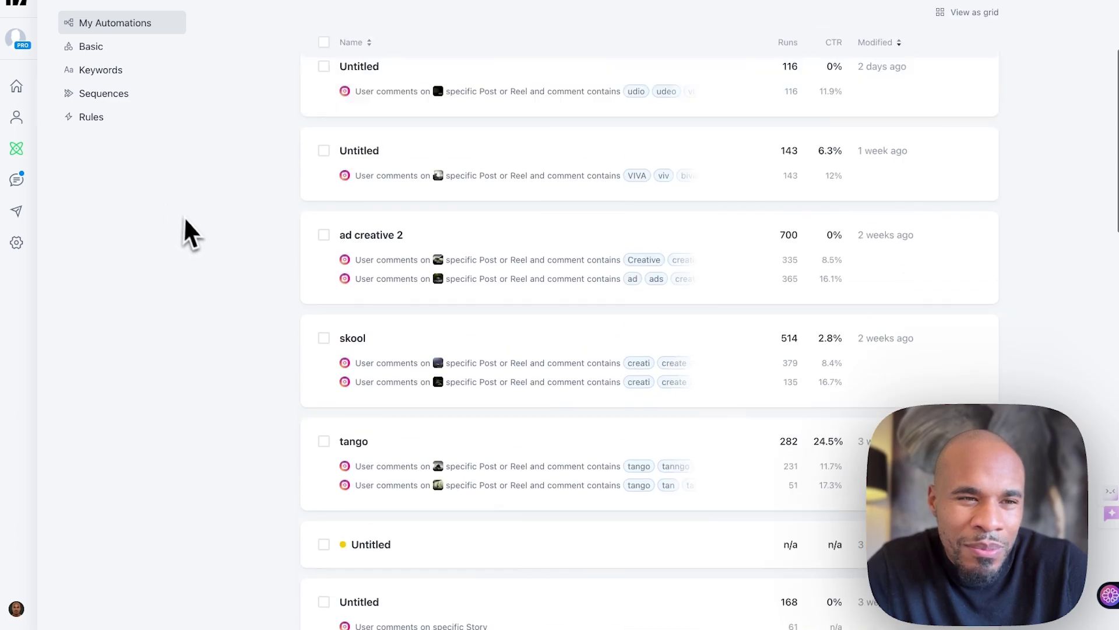
pyautogui.scroll(1, 189, 233)
# - View the Basic automations and the Home dashboard, returning to the automations list
pyautogui.click(92, 47)
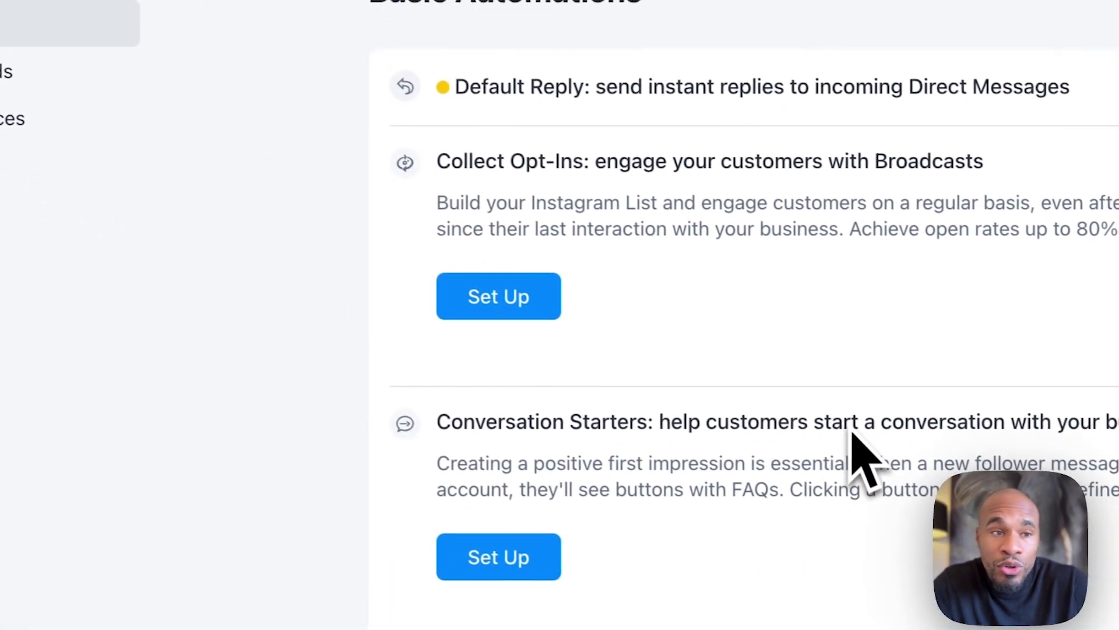
pyautogui.click(294, 127)
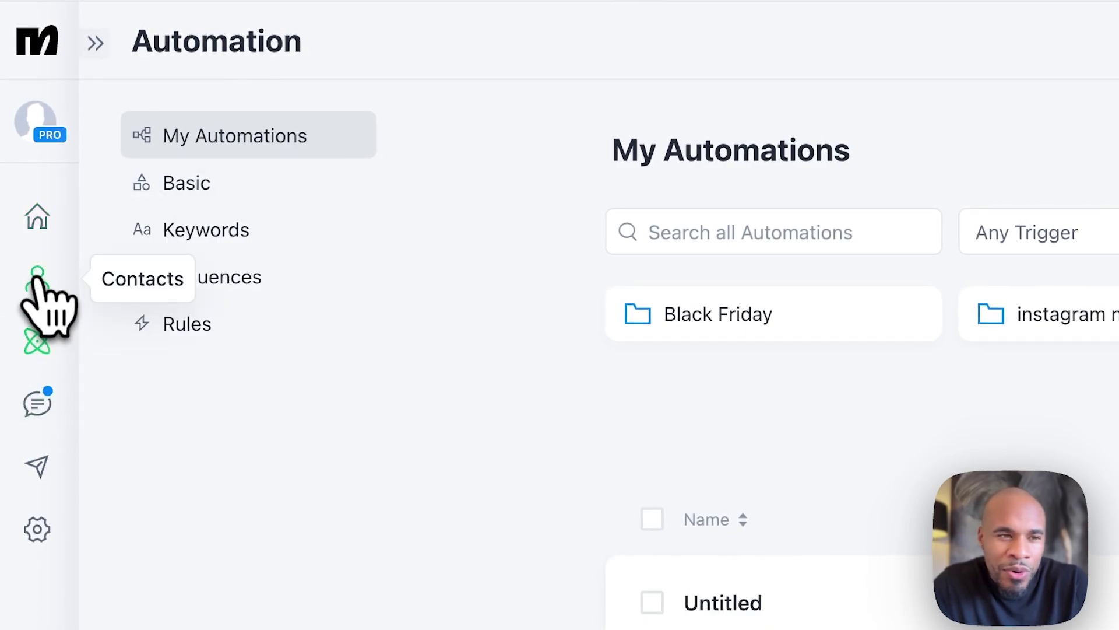
pyautogui.click(37, 218)
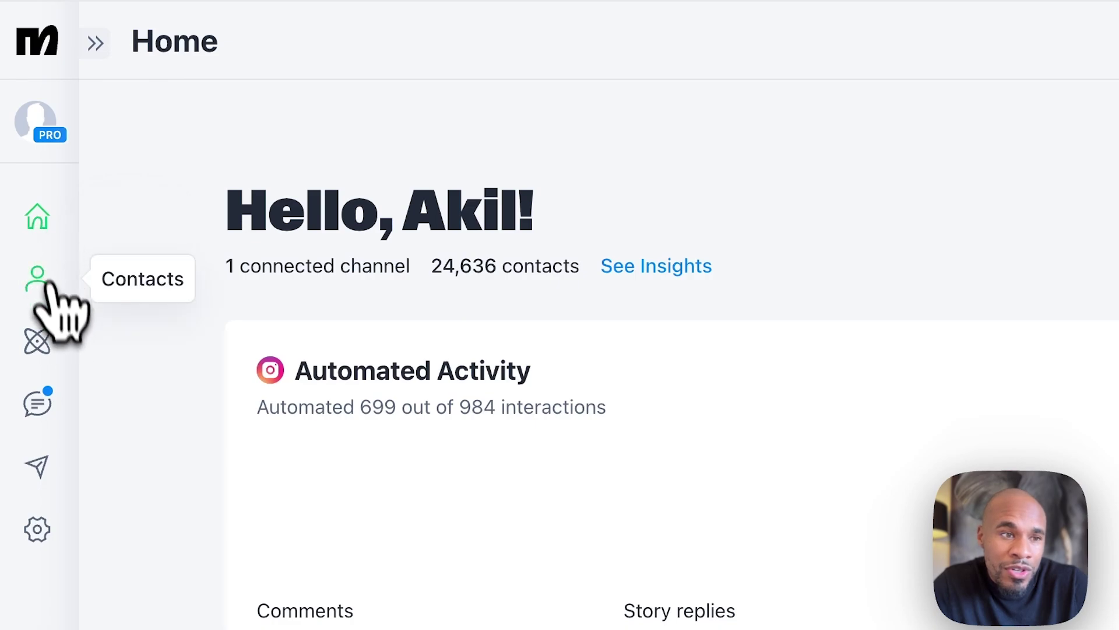
pyautogui.click(40, 344)
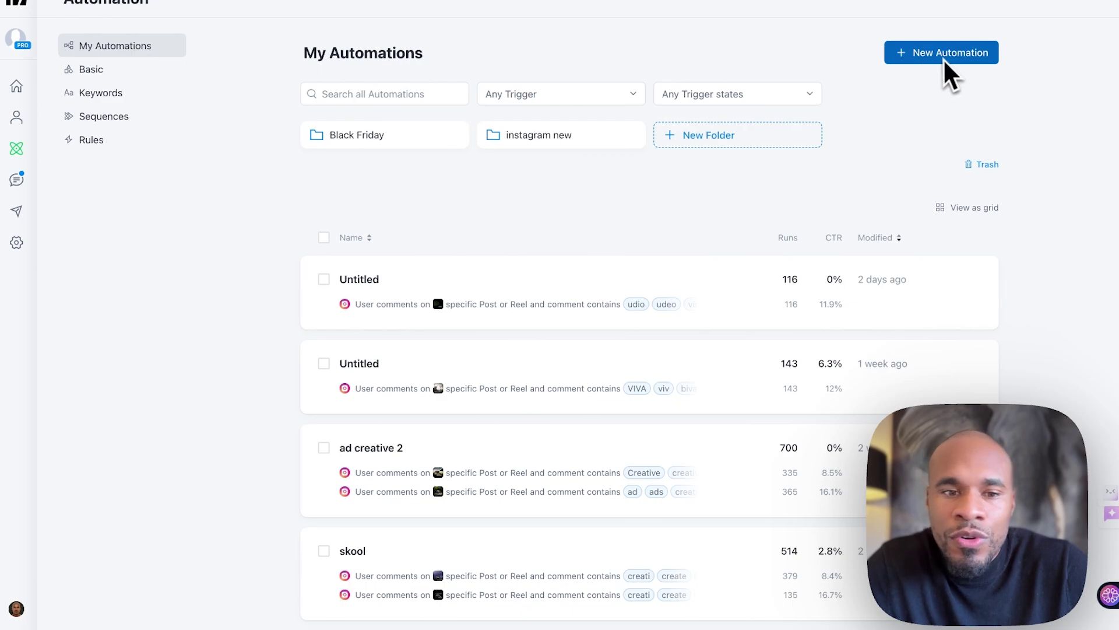
# - Start a new automation to browse the ready-made templates and look at Build an Email List in Instagram DM
pyautogui.click(933, 56)
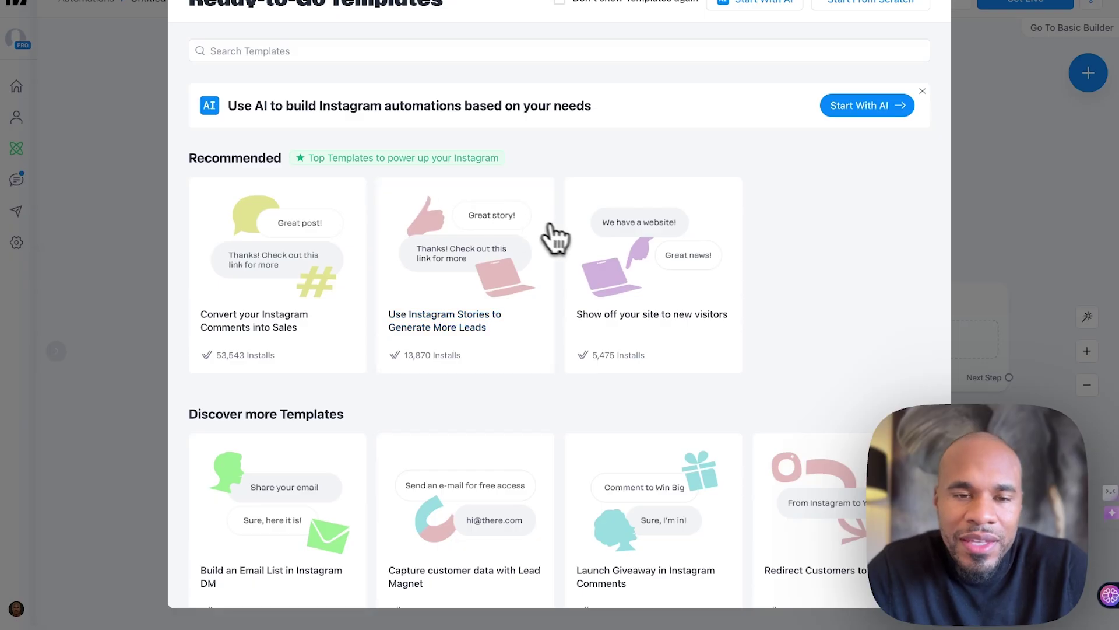
pyautogui.scroll(-10, 569, 242)
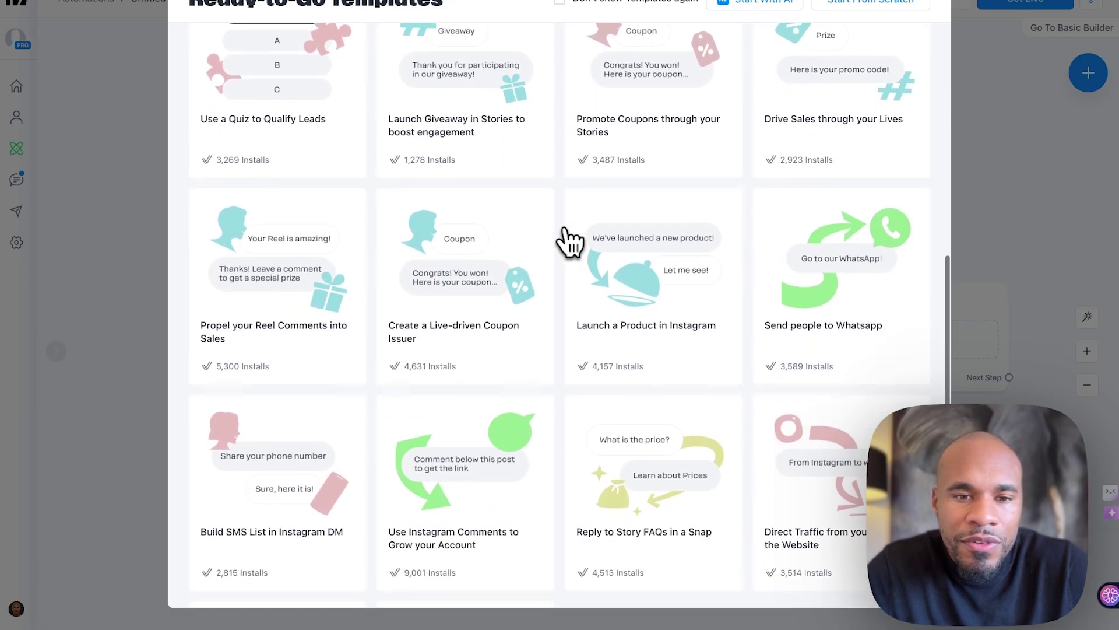
pyautogui.scroll(6, 418, 267)
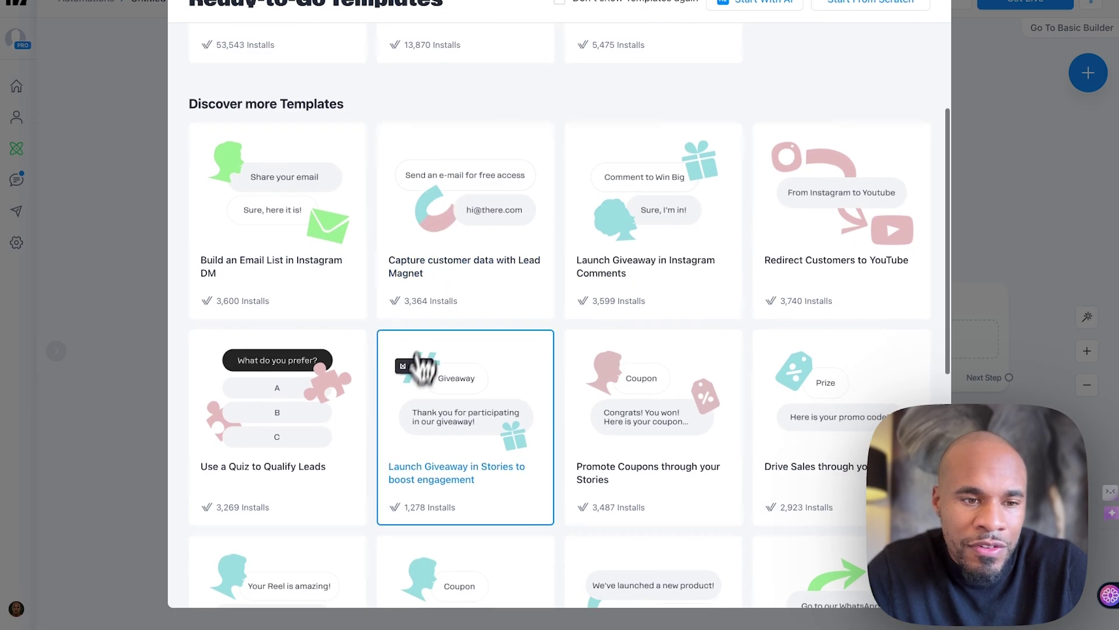
pyautogui.scroll(-2, 421, 367)
pyautogui.scroll(2, 248, 349)
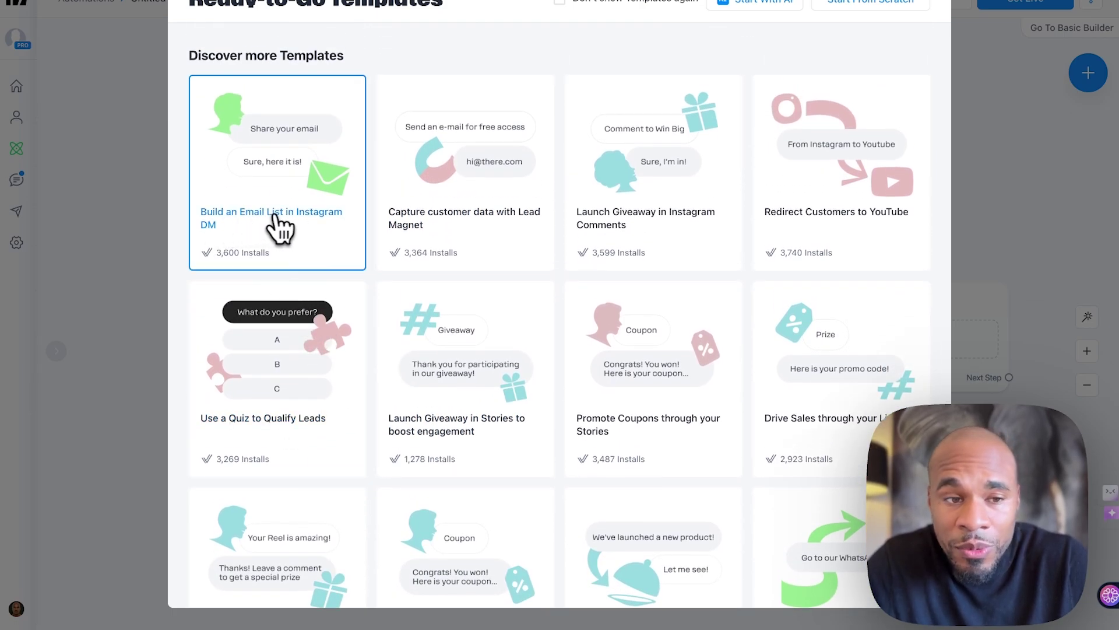
pyautogui.scroll(2, 413, 200)
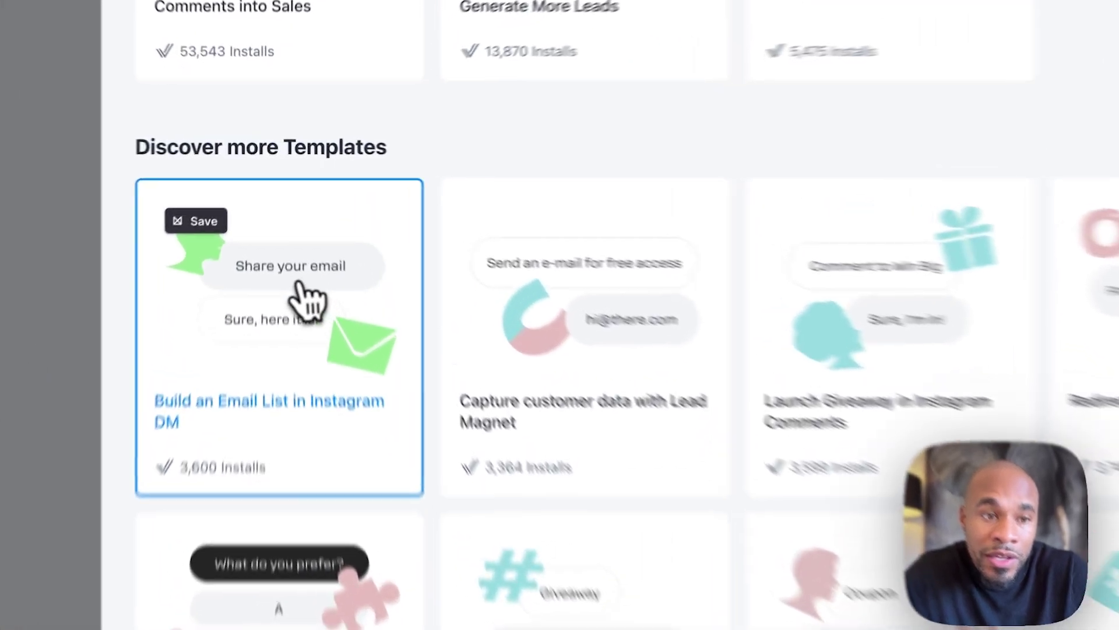
pyautogui.click(292, 223)
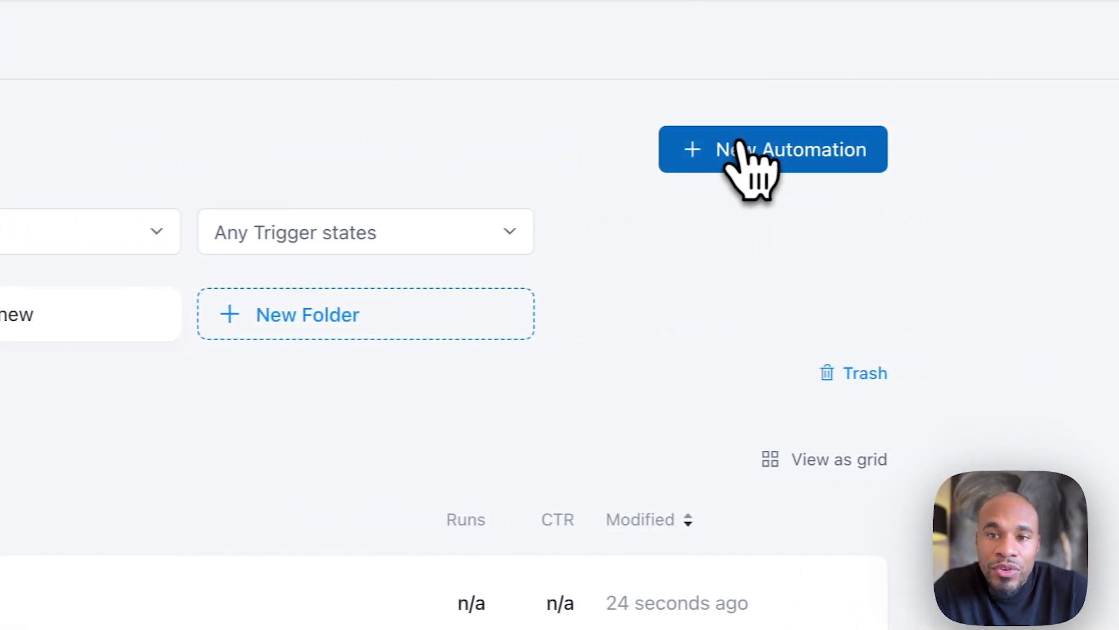
# - Create a new automation from scratch and add the Instagram trigger for a user commenting on your Post or Reel
pyautogui.click(732, 149)
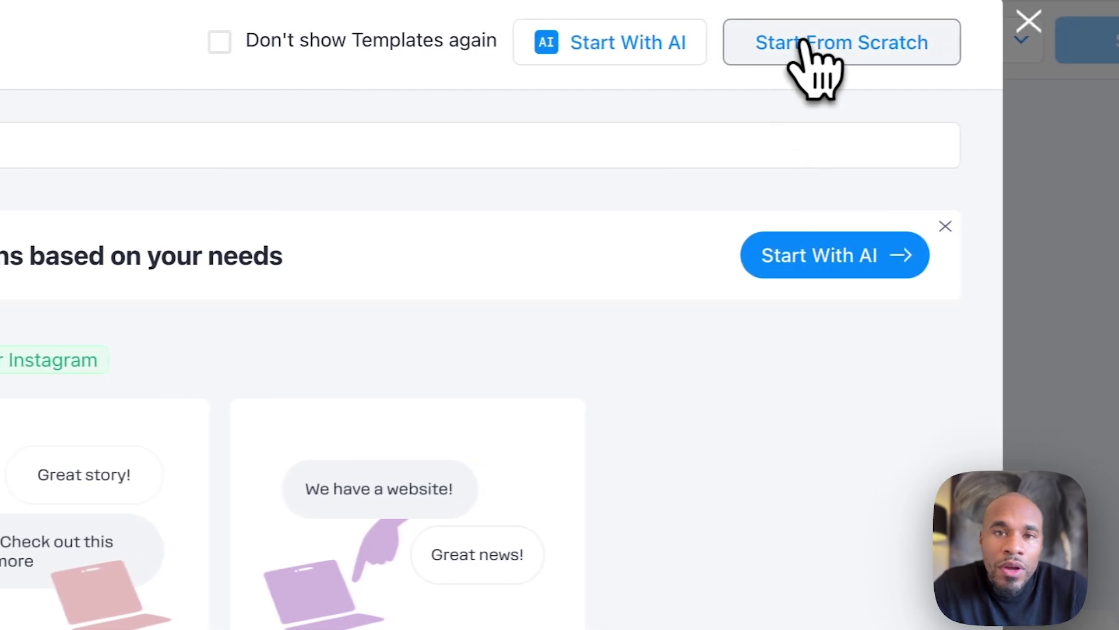
pyautogui.click(801, 42)
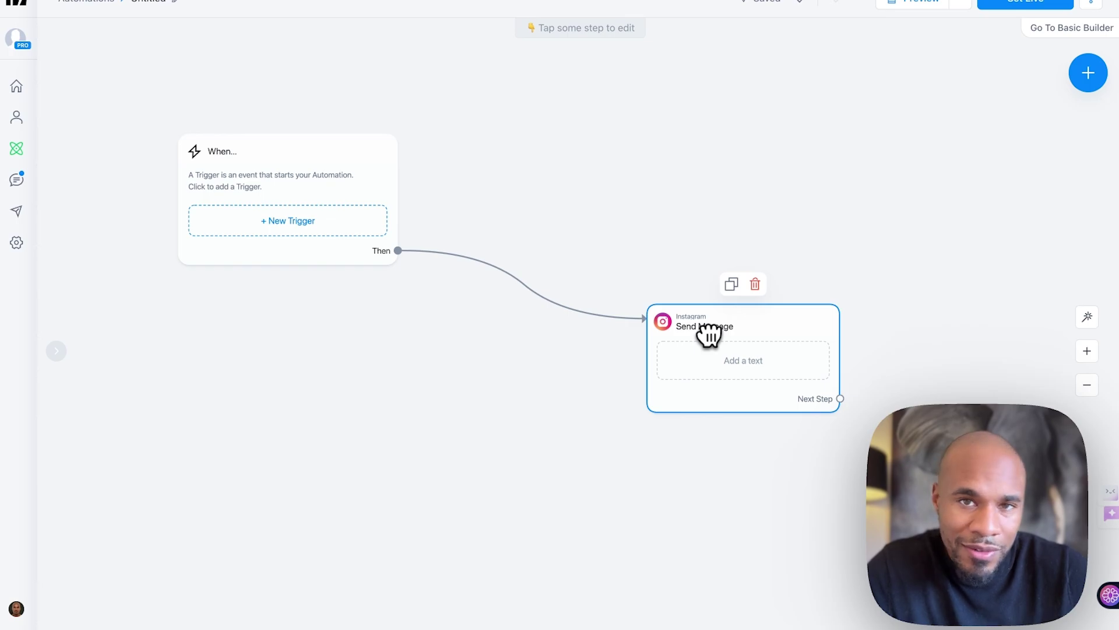
pyautogui.click(286, 226)
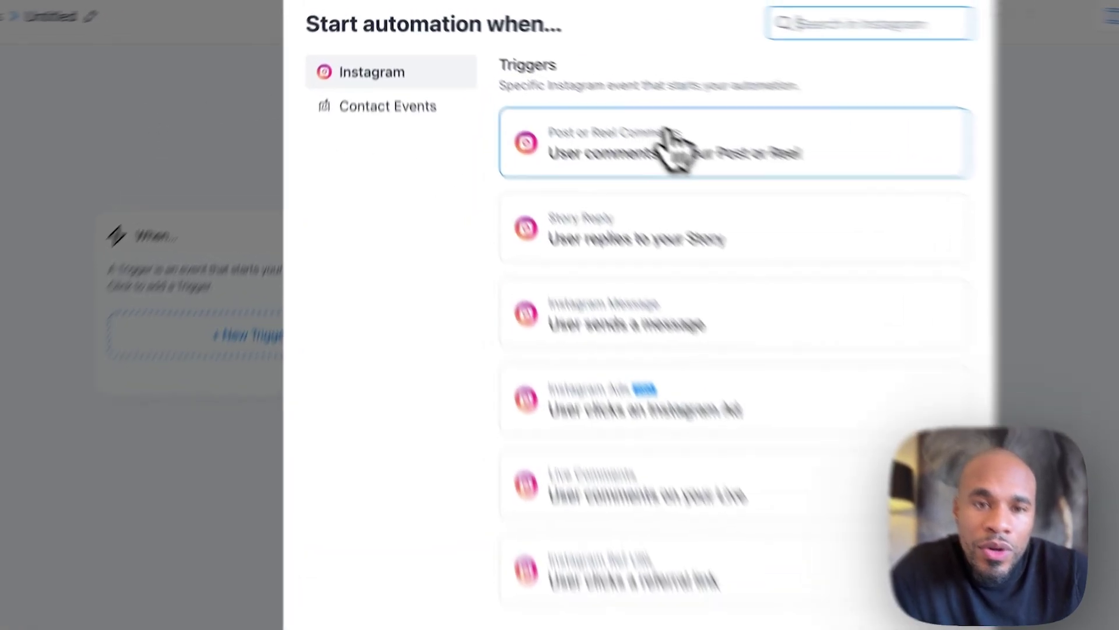
pyautogui.click(583, 92)
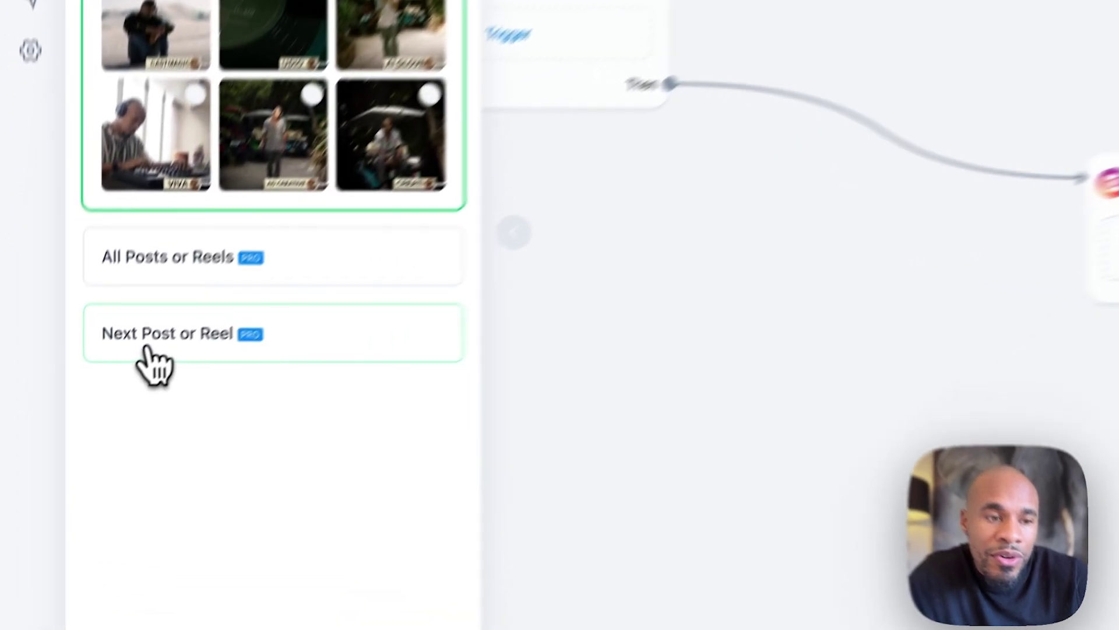
# - Set the trigger to the specific reel labelled CASTMAGIC and continue to the keyword settings
pyautogui.click(85, 420)
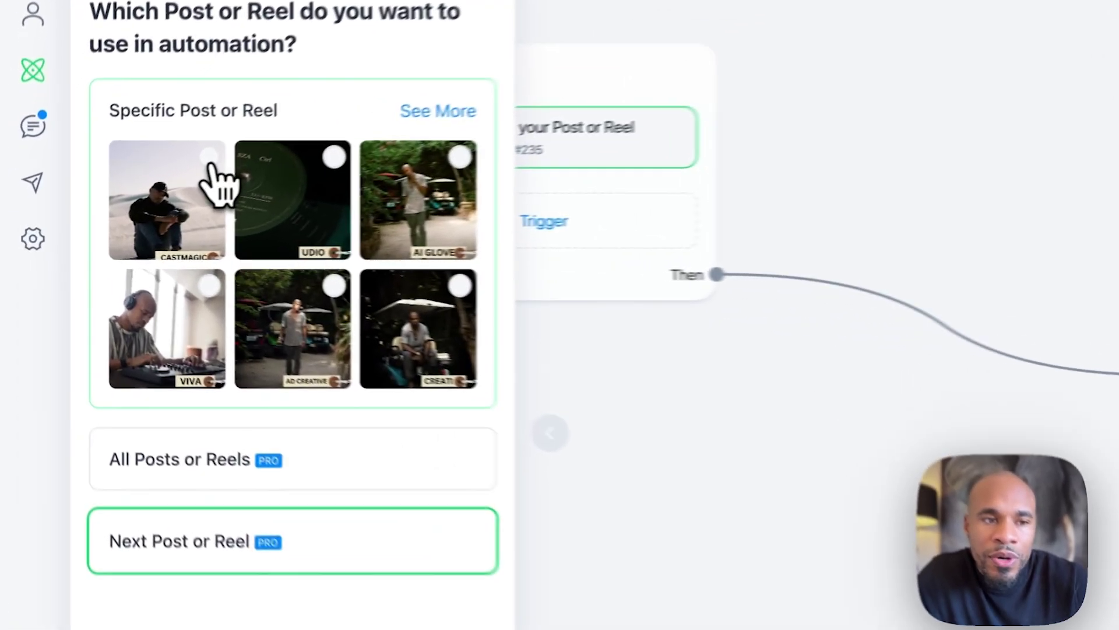
pyautogui.click(117, 201)
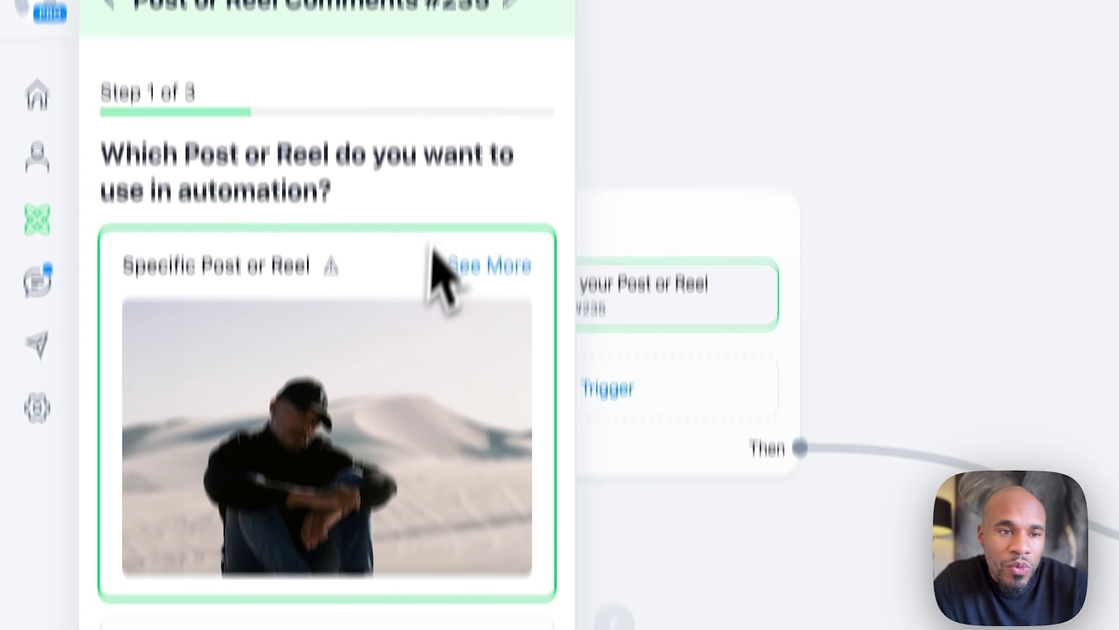
pyautogui.moveTo(279, 157)
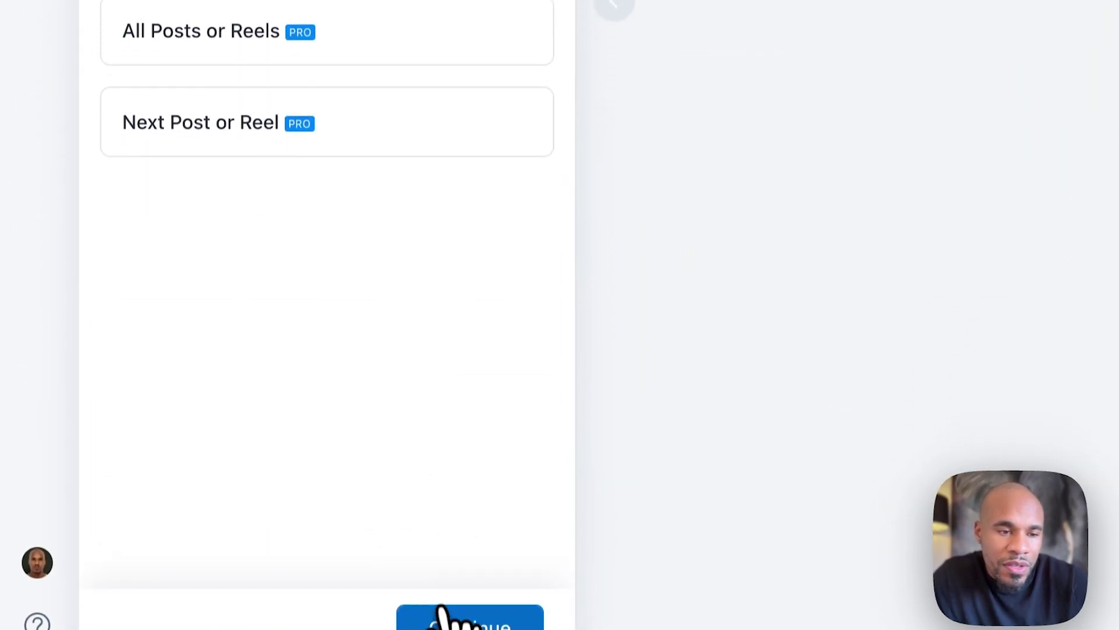
pyautogui.click(443, 620)
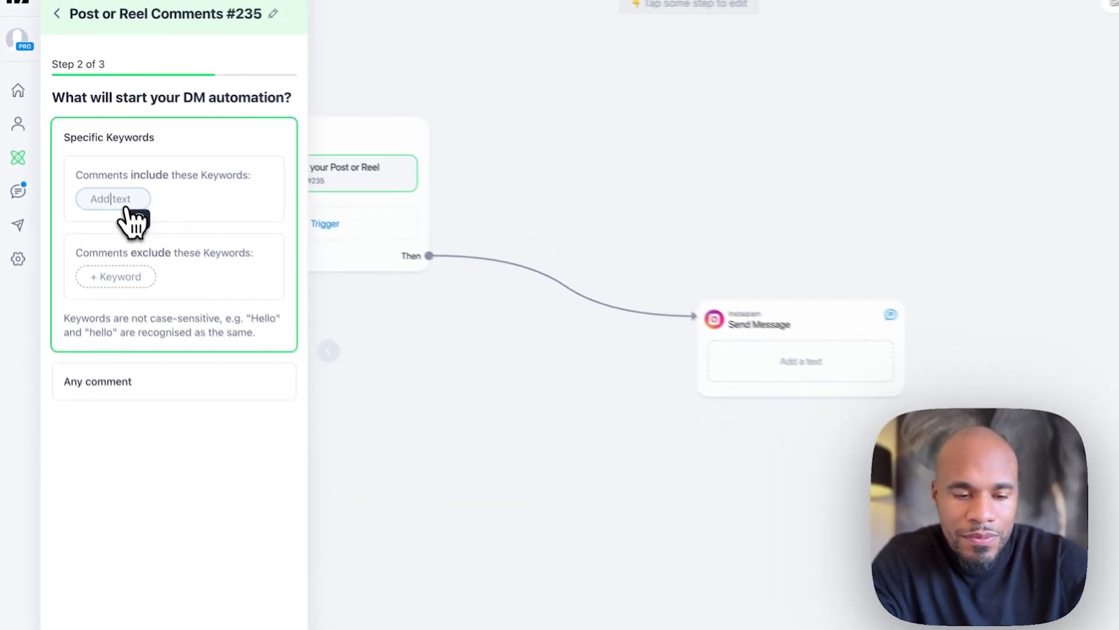
# - Make comments that include the keywords "t shirt", "t short" or "shirt" start the DM automation, and continue to the public reply settings
pyautogui.write('t short')
pyautogui.press('BackSpace')
pyautogui.press('BackSpace')
pyautogui.press('BackSpace')
pyautogui.write('irt')
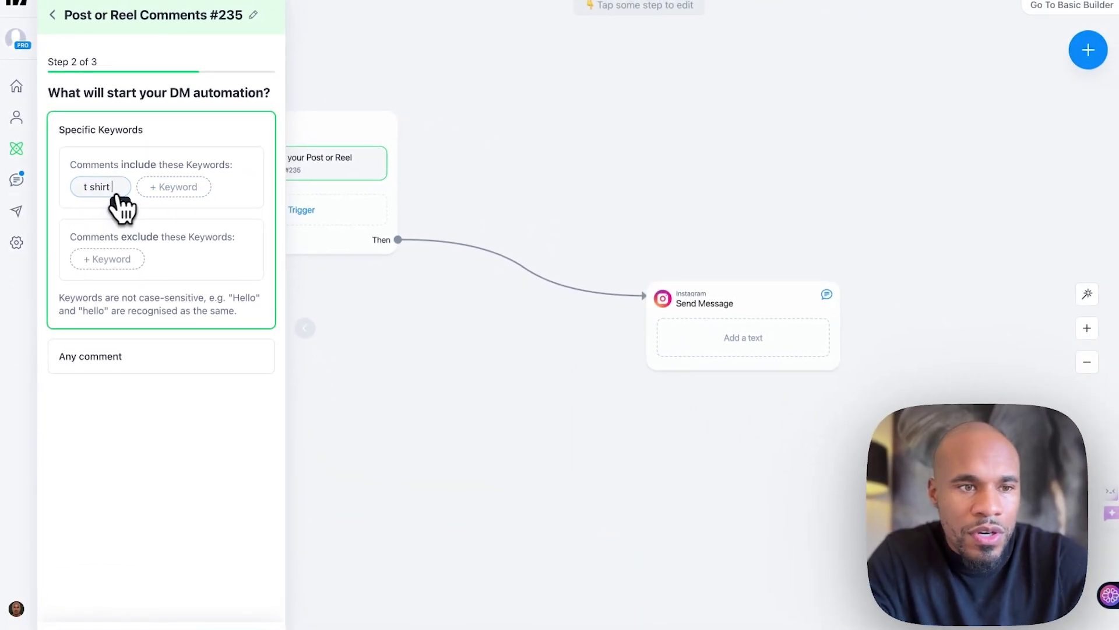
pyautogui.click(177, 186)
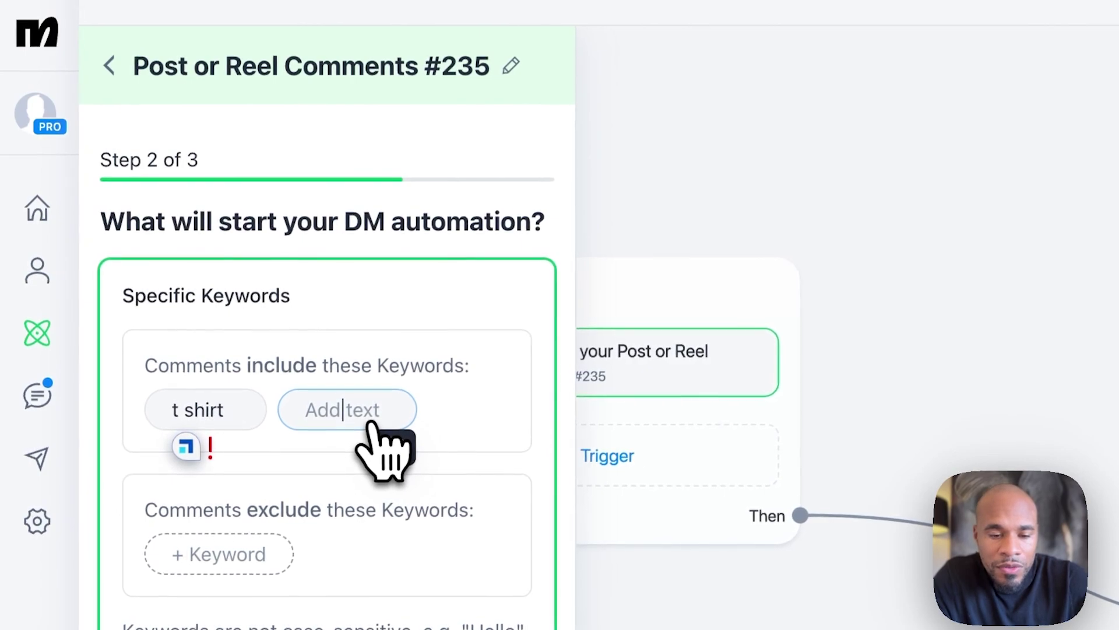
pyautogui.write('t short')
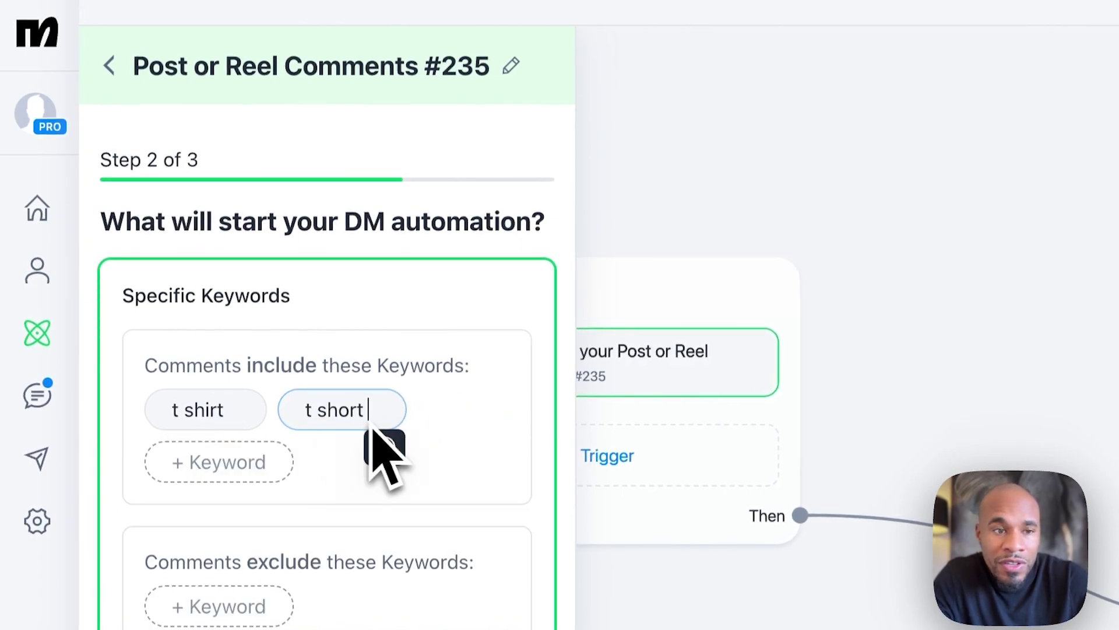
pyautogui.click(265, 466)
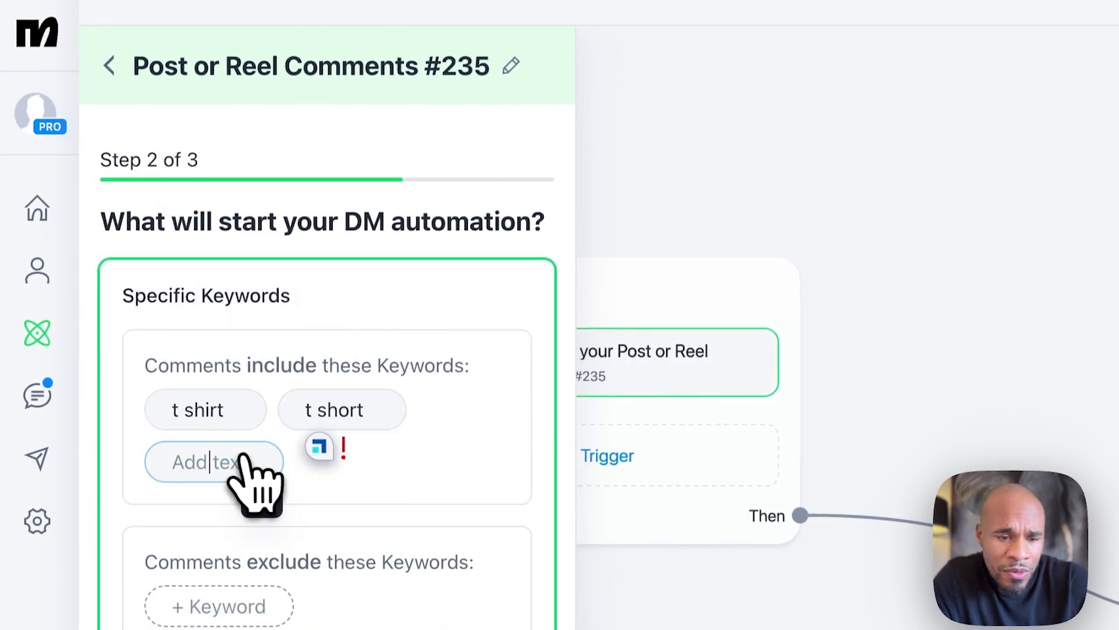
pyautogui.write('shirt')
pyautogui.press('Return')
pyautogui.scroll(-7, 257, 478)
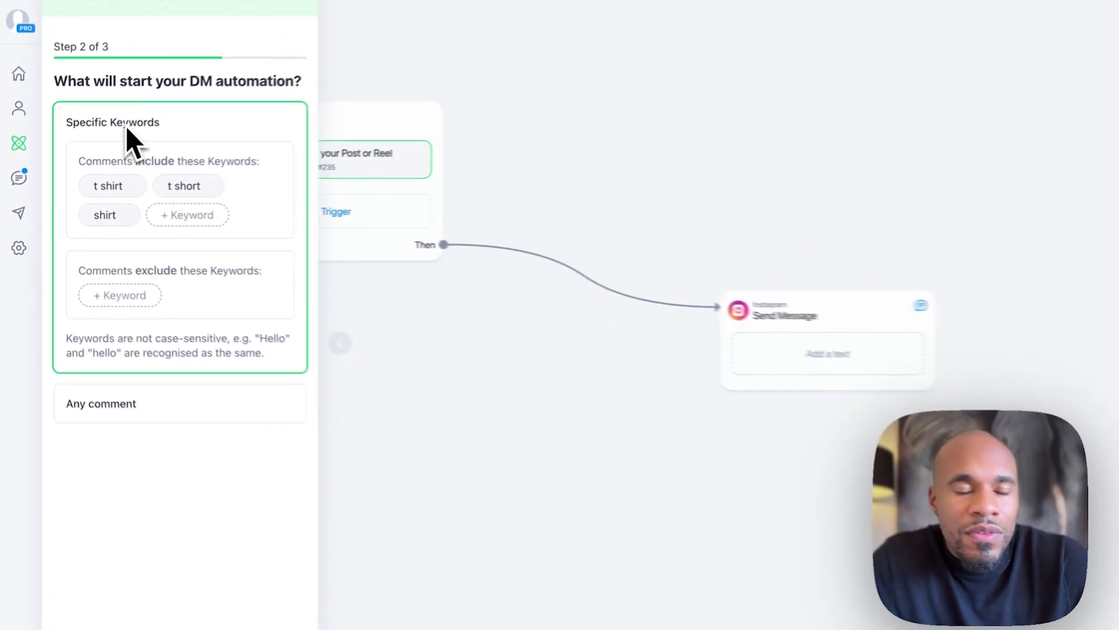
pyautogui.moveTo(127, 195)
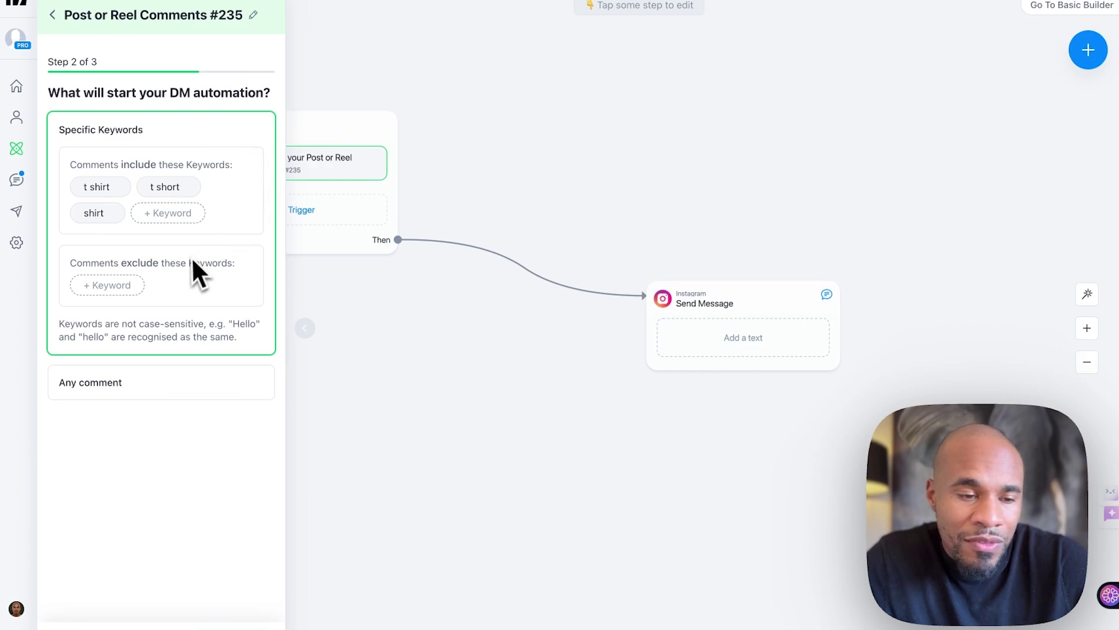
pyautogui.click(412, 622)
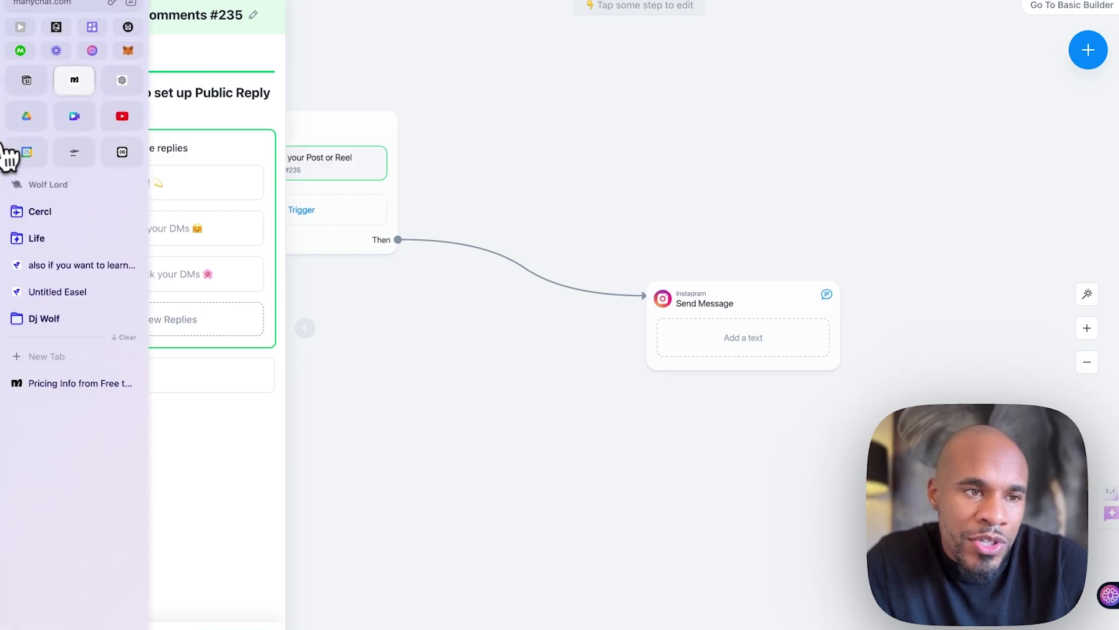
# - Switch to the Instagram profile, open the AIR AI reel and view the replies to its first comment
pyautogui.click(8, 153)
pyautogui.scroll(-3, 452, 366)
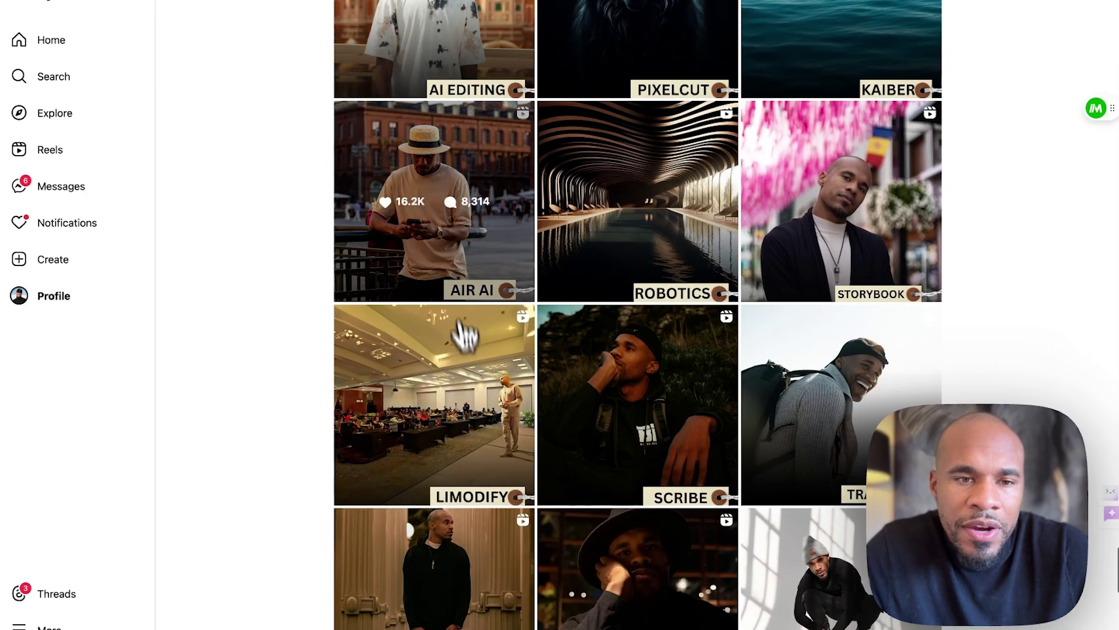
pyautogui.click(436, 185)
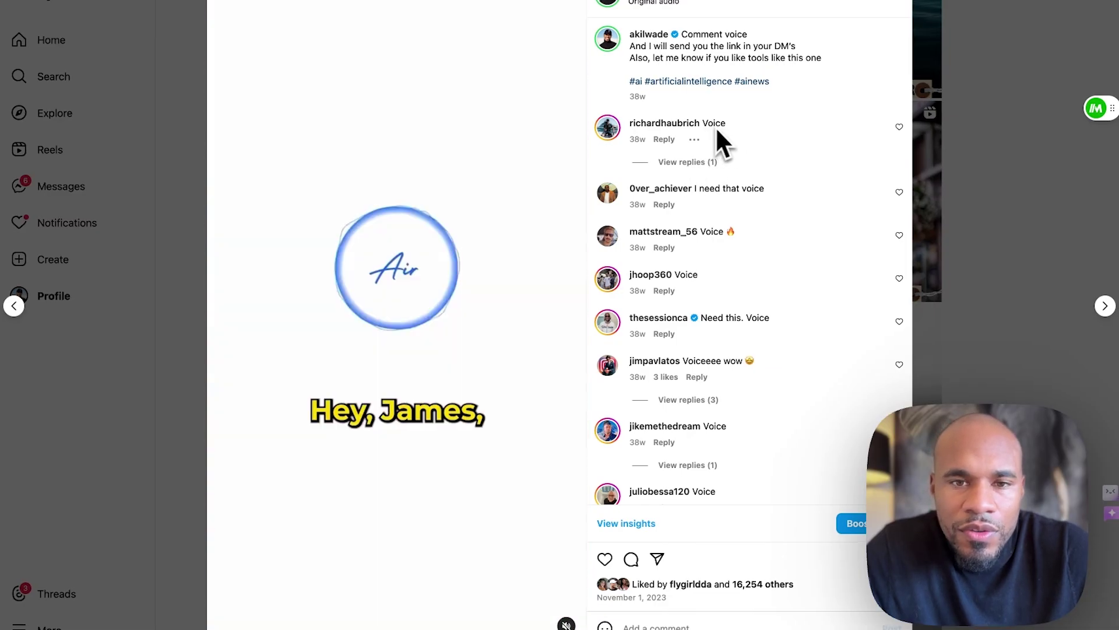
pyautogui.doubleClick(714, 123)
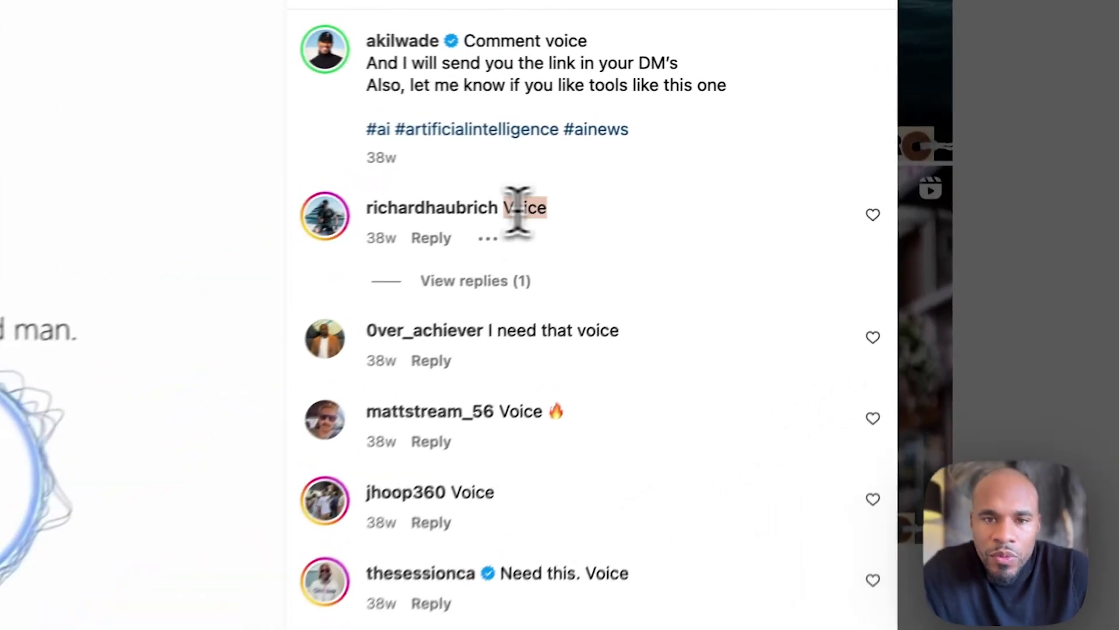
pyautogui.click(430, 297)
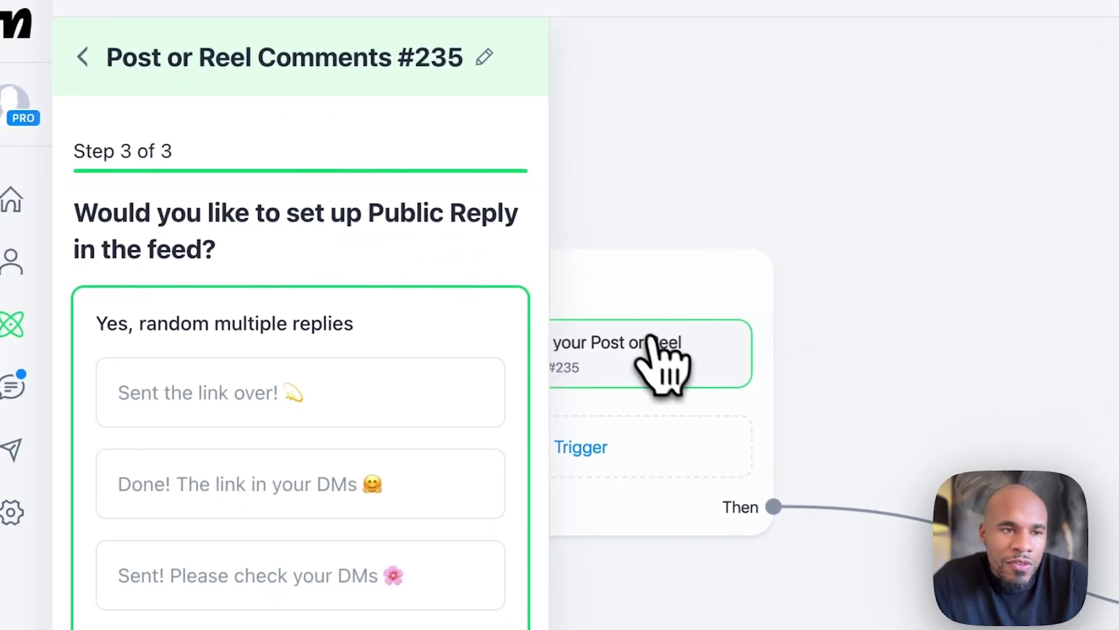
# - Enter the three random public replies "sent you a dm", "done check your dms" and "did you get it?"
pyautogui.click(214, 406)
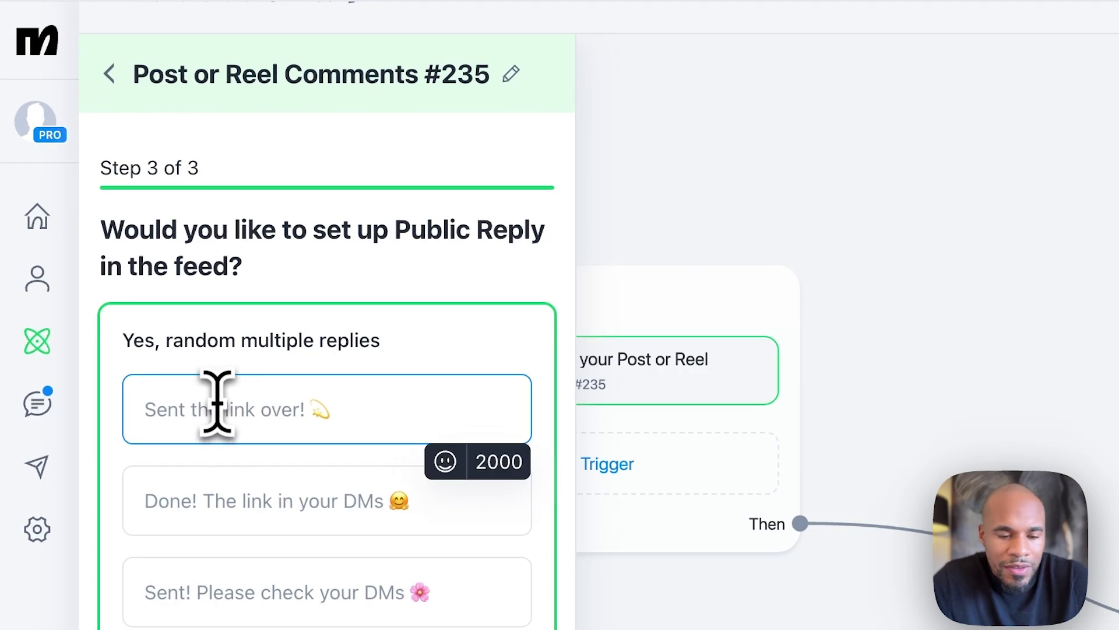
pyautogui.write('sent you a d')
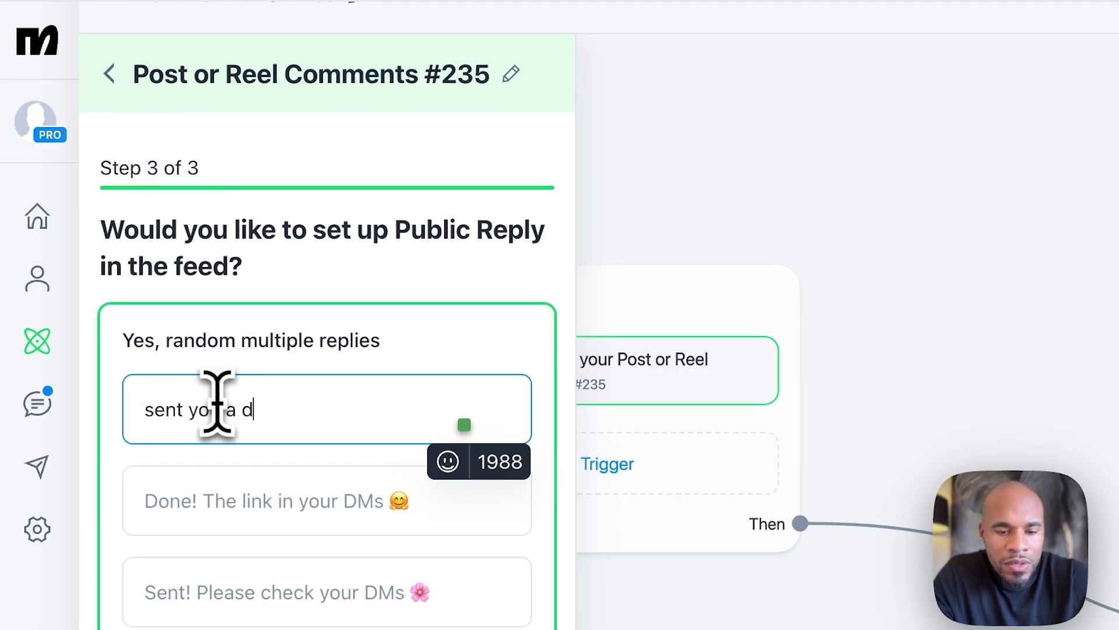
pyautogui.write('m')
pyautogui.click(157, 500)
pyautogui.write('dm e ch')
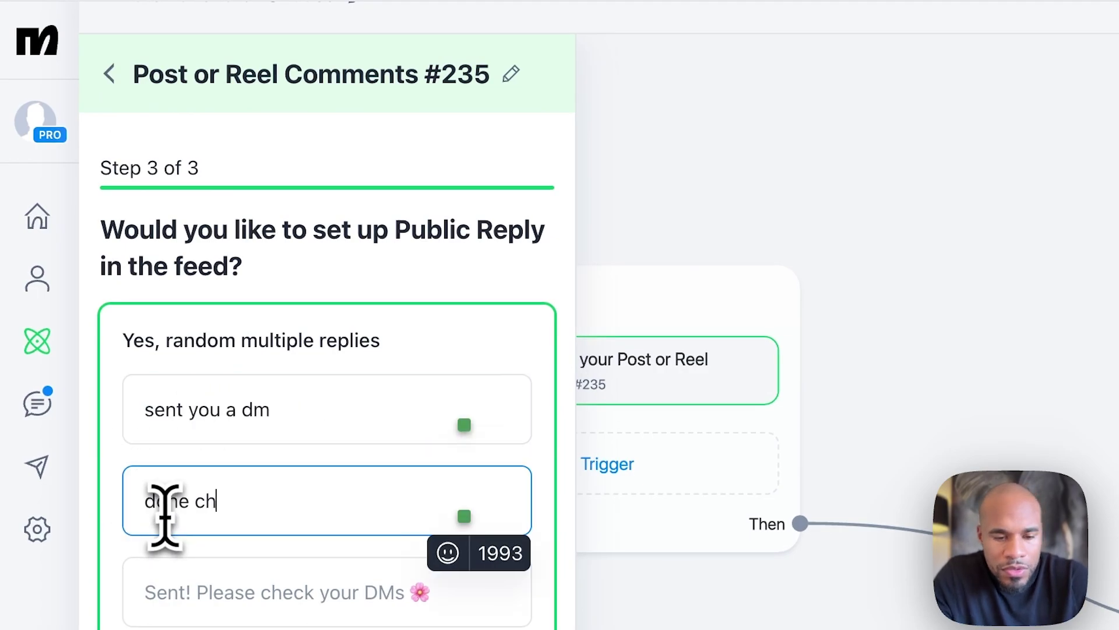
pyautogui.write('eck your dms')
pyautogui.click(210, 592)
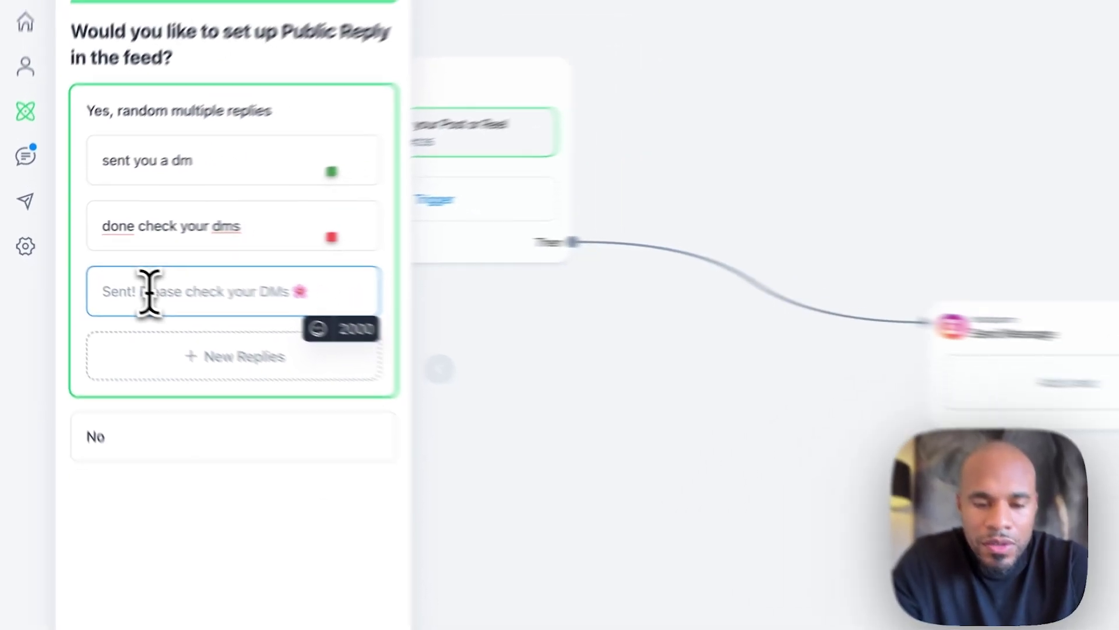
pyautogui.write('did you get it?')
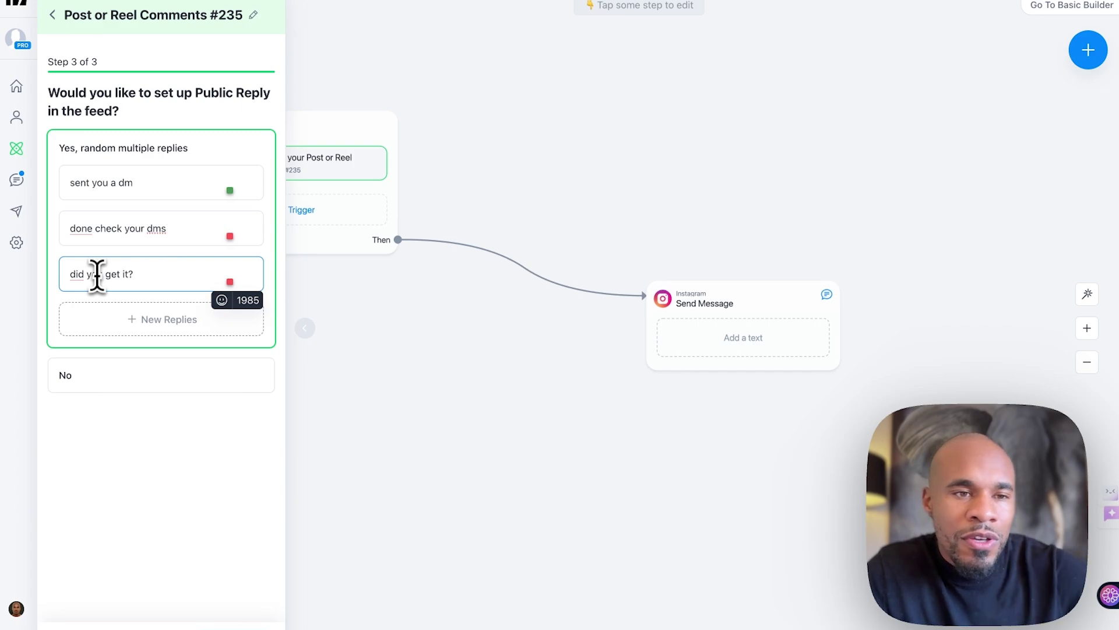
# - Extend the second public reply with ", did you get it?" and the first with ", let me know if you got it!"
pyautogui.write('e')
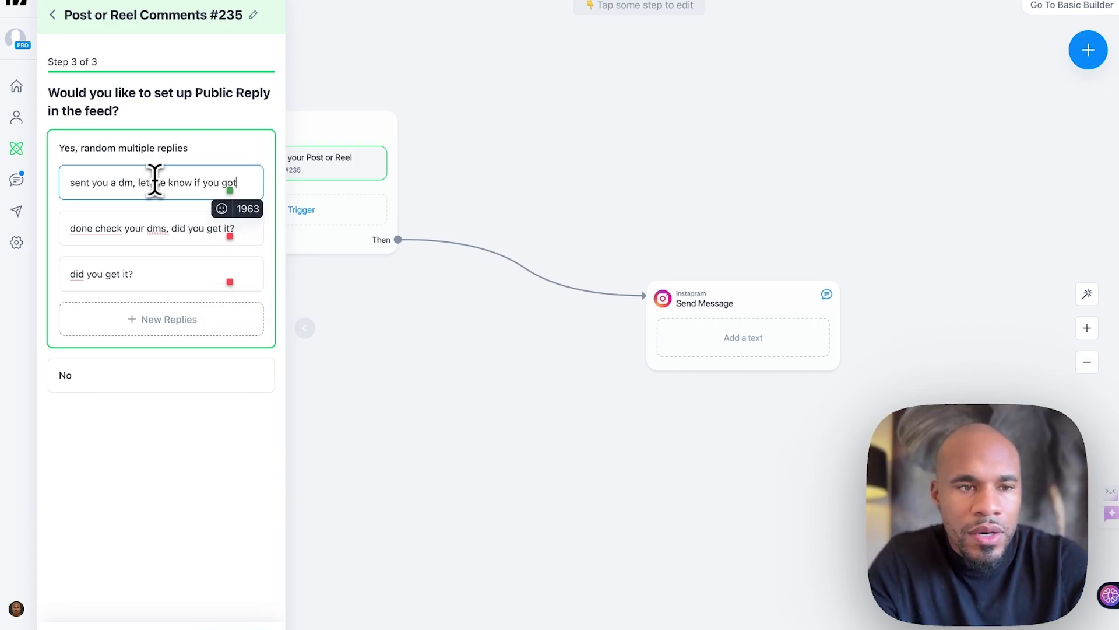
pyautogui.write(' it!')
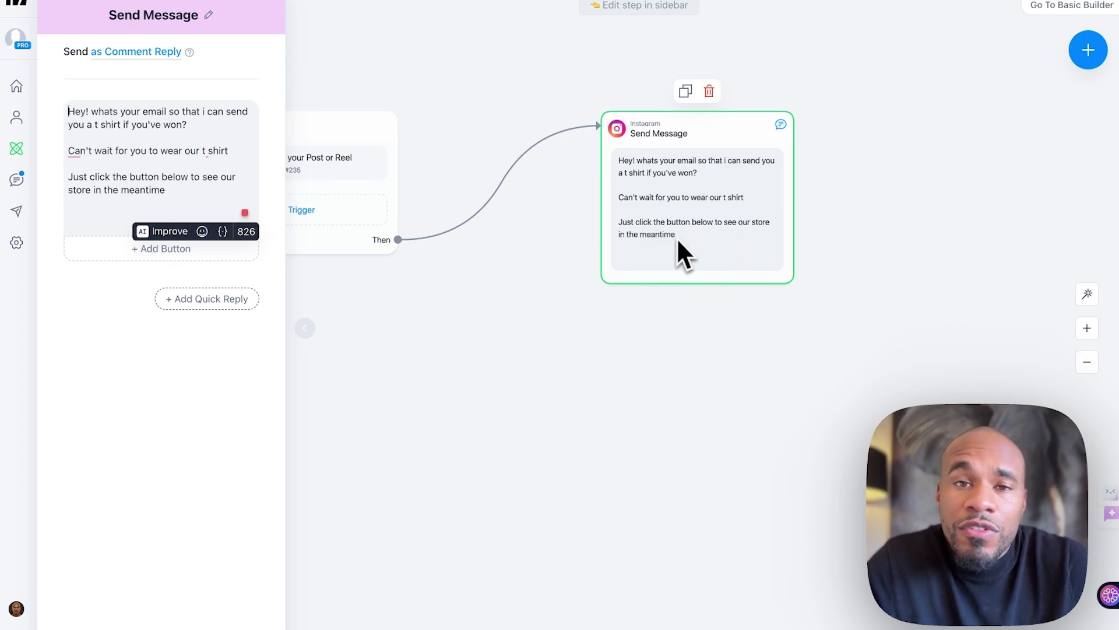
pyautogui.click(155, 199)
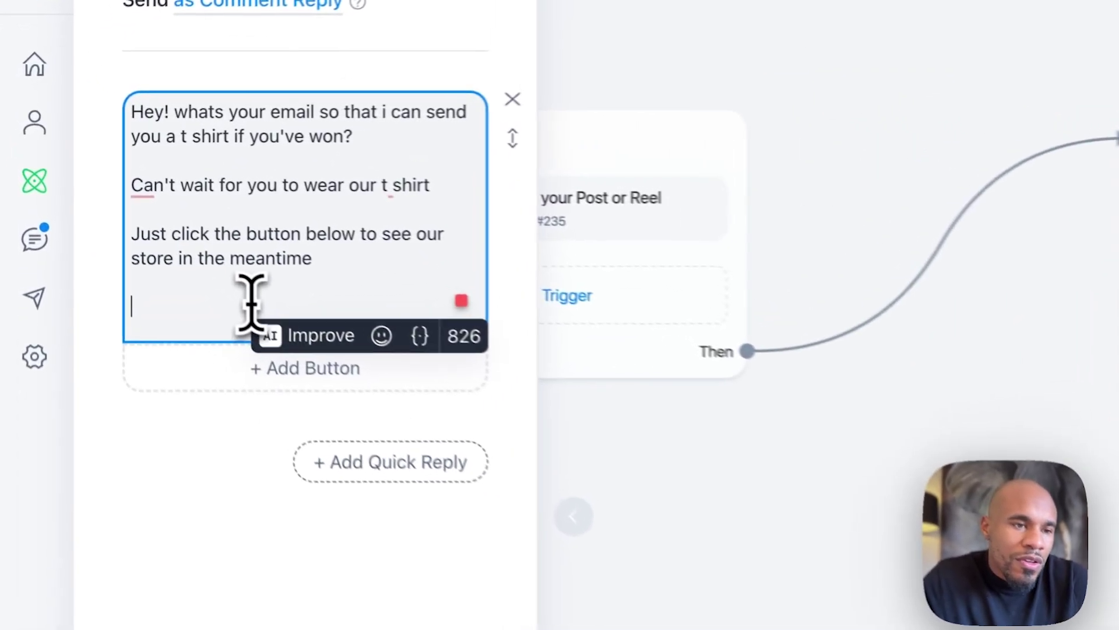
pyautogui.press('BackSpace')
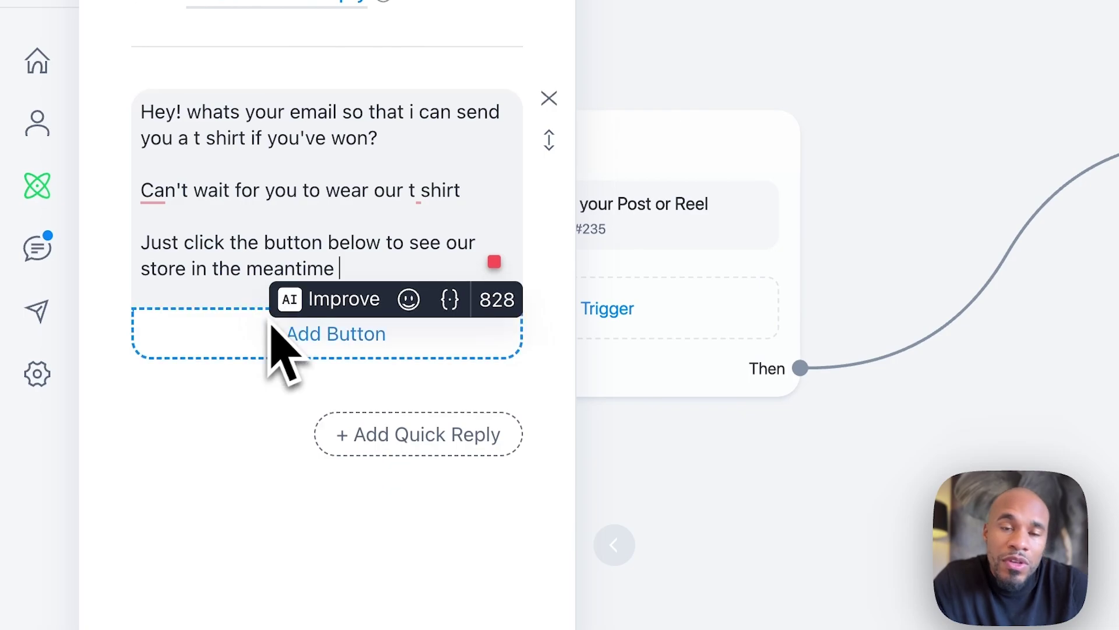
pyautogui.moveTo(4, 244)
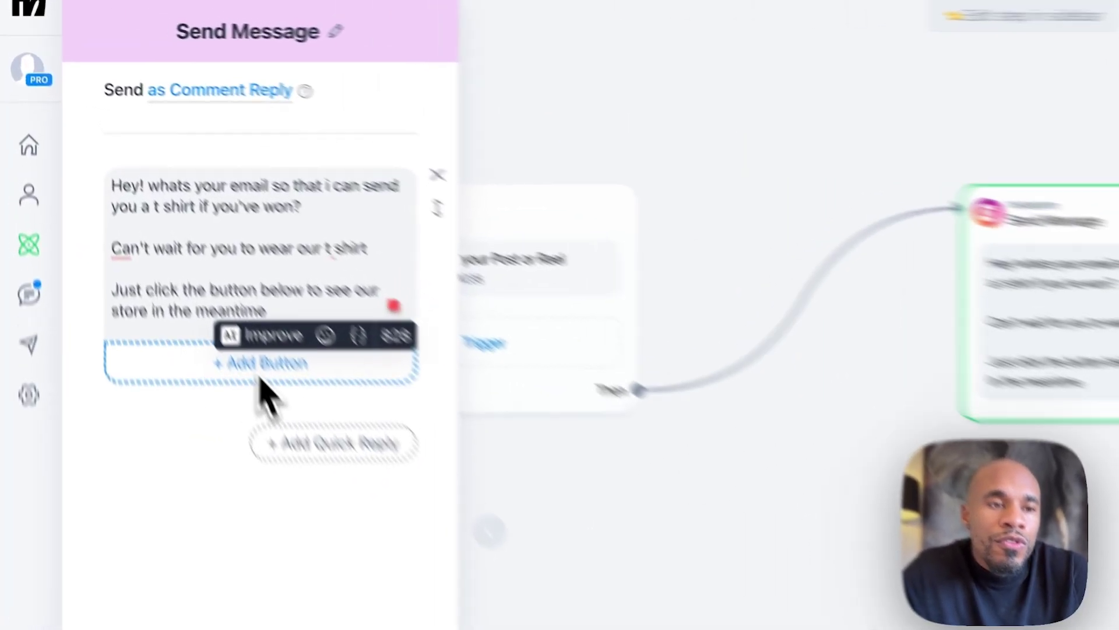
pyautogui.click(161, 231)
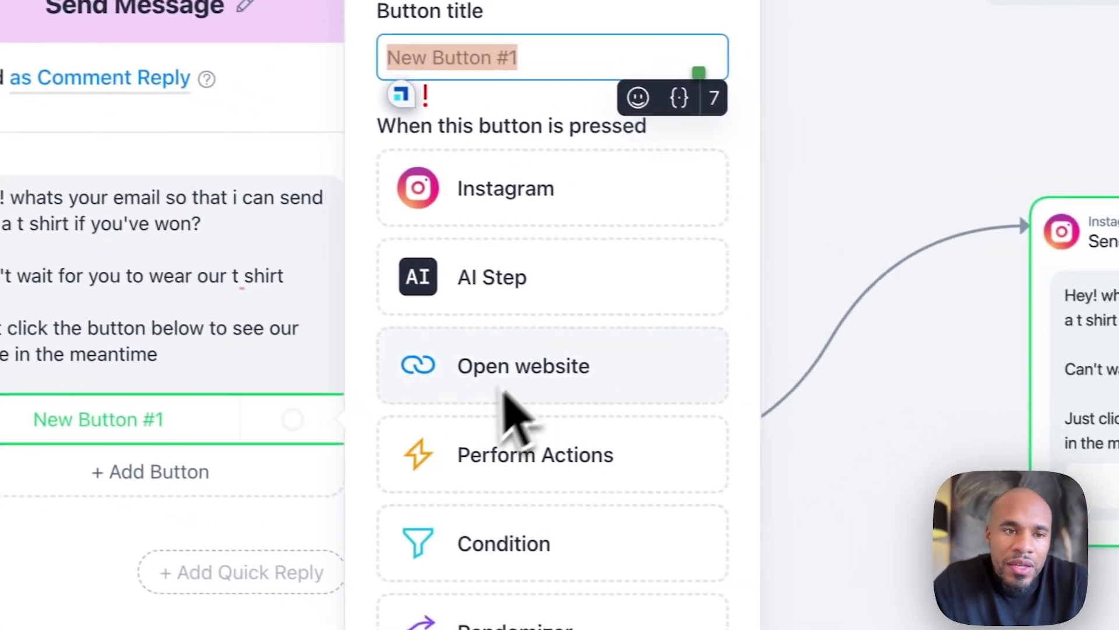
pyautogui.click(507, 382)
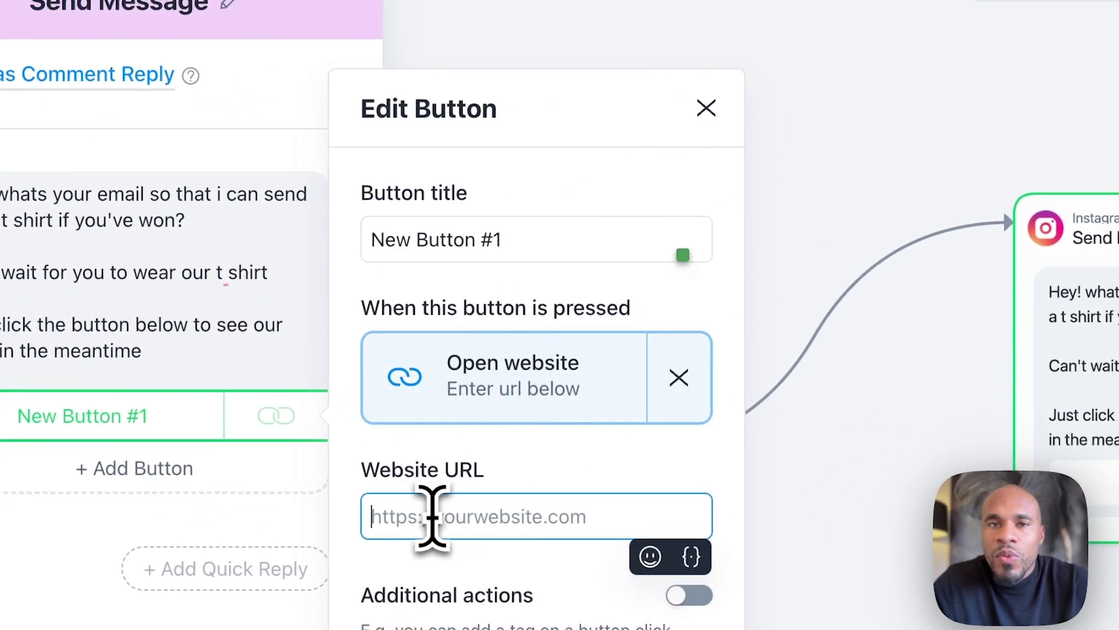
pyautogui.write('www.nike.com')
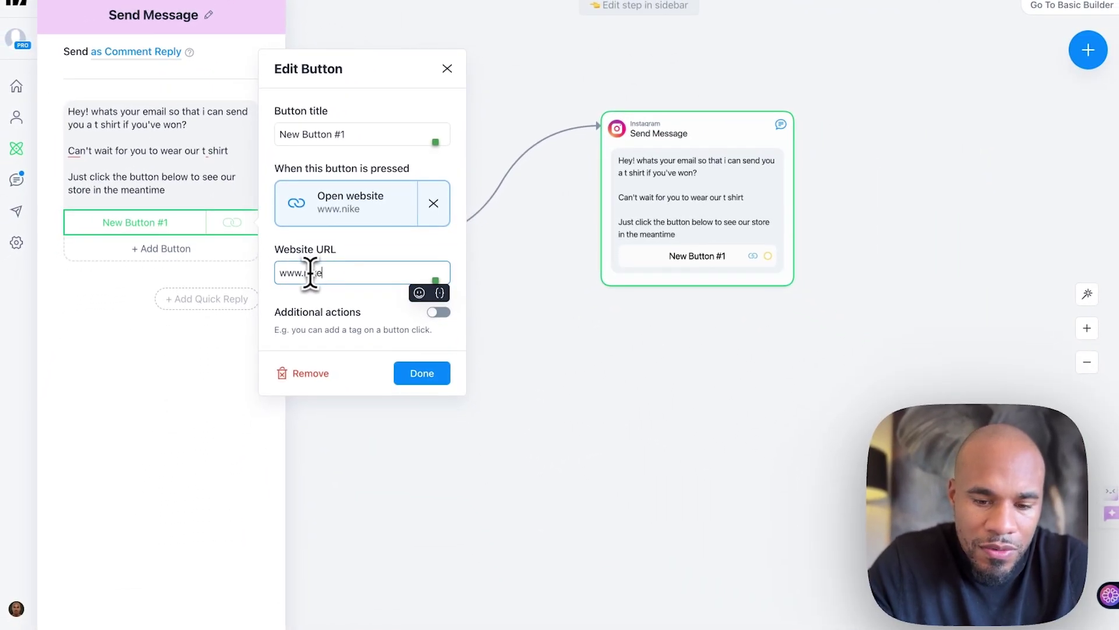
# - Title the website button "t shirt" followed by a shirt emoji
pyautogui.moveTo(346, 137); pyautogui.dragTo(274, 144)
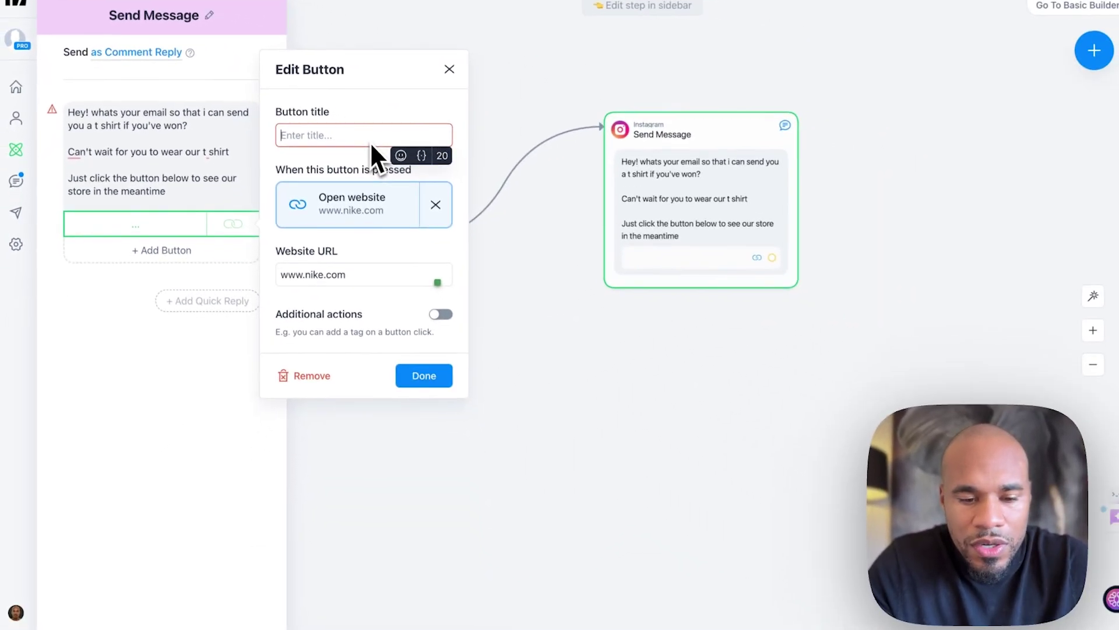
pyautogui.write('t shirt')
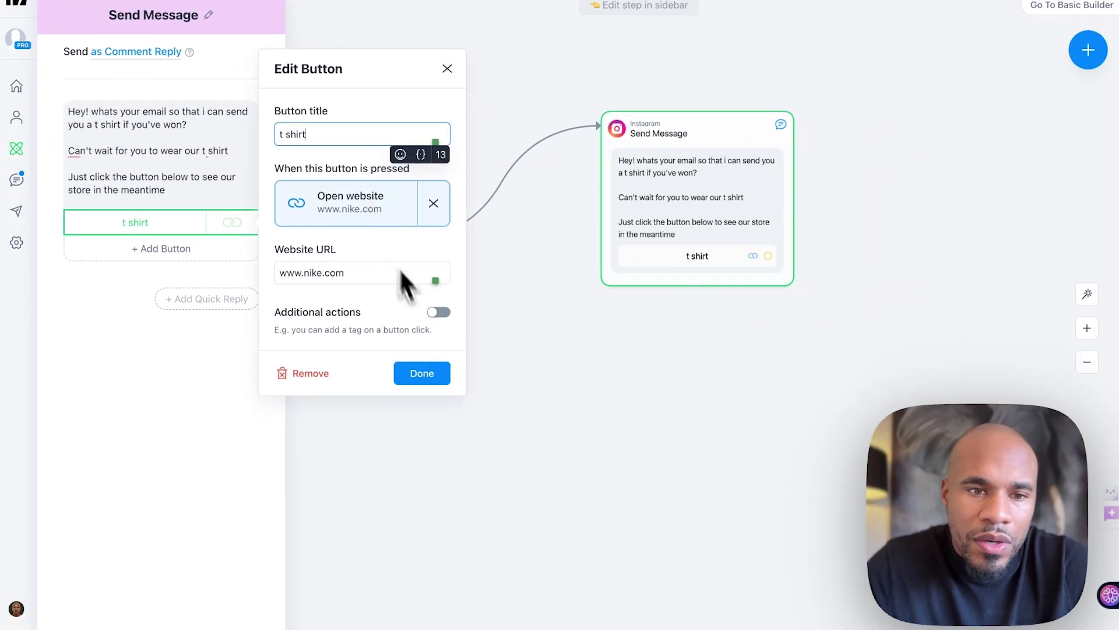
pyautogui.click(400, 155)
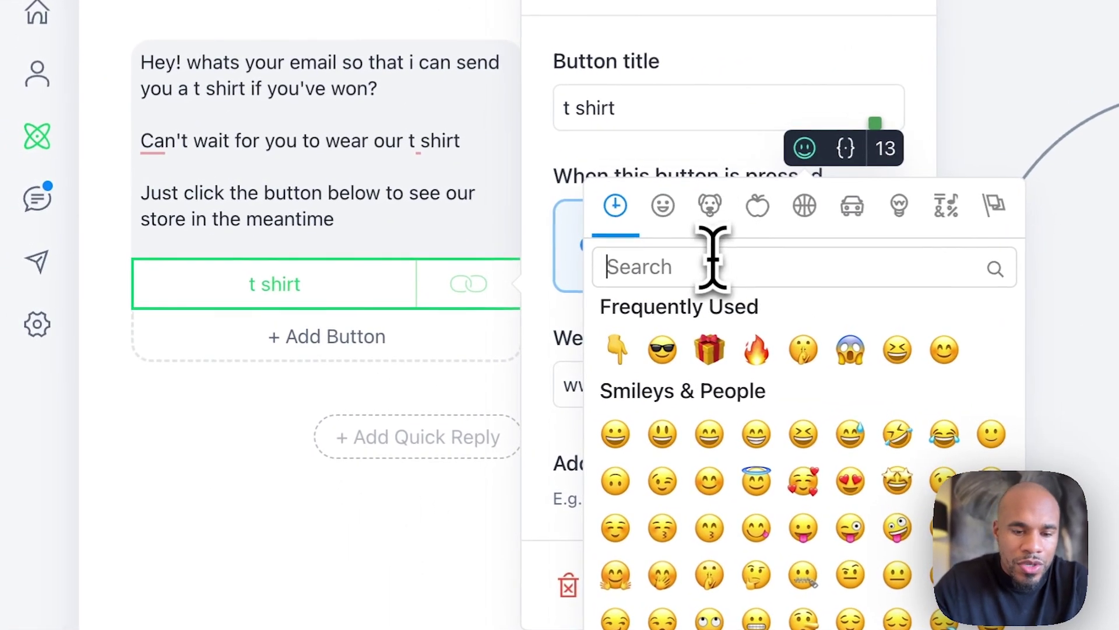
pyautogui.write('shi')
pyautogui.click(660, 392)
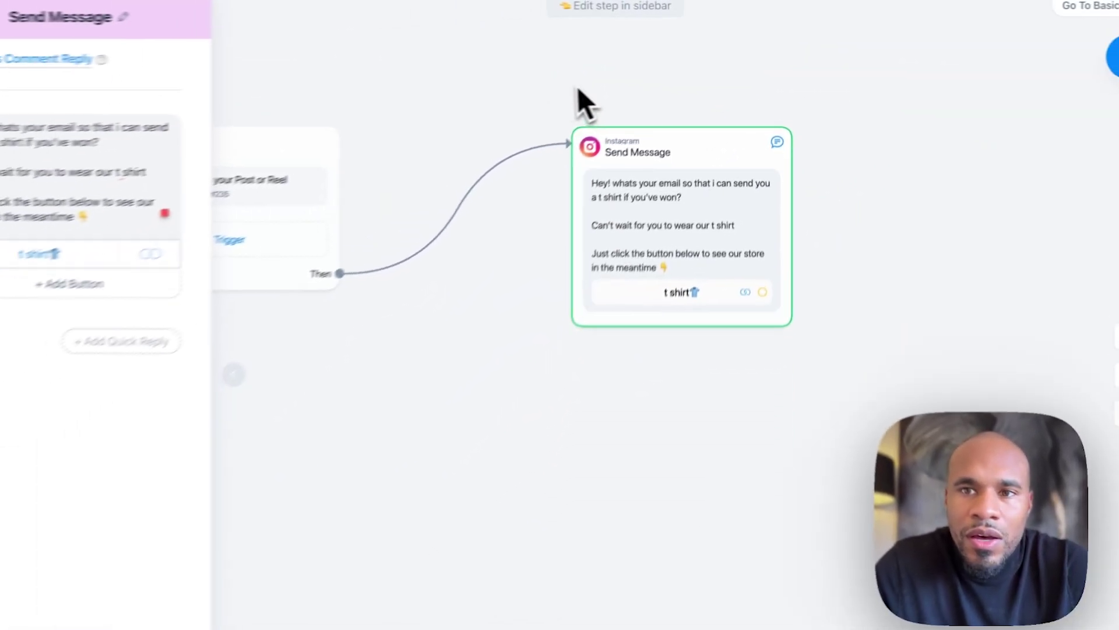
# - Preview the automation, test the t shirt button in the simulated chat, and close the website it opens
pyautogui.moveTo(479, 222)
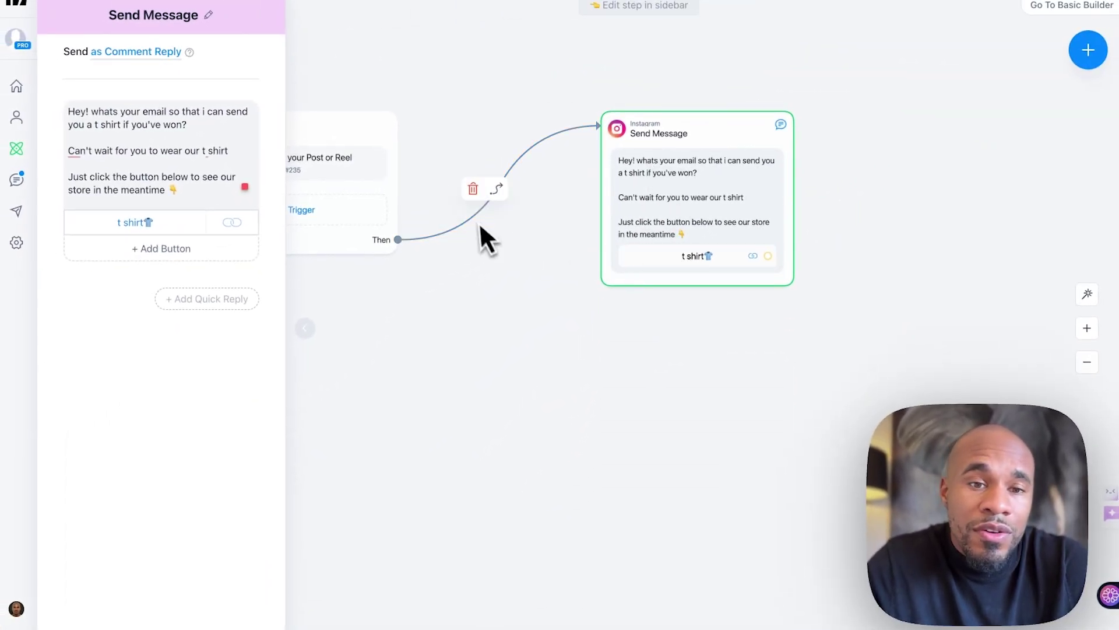
pyautogui.scroll(-5, 523, 229)
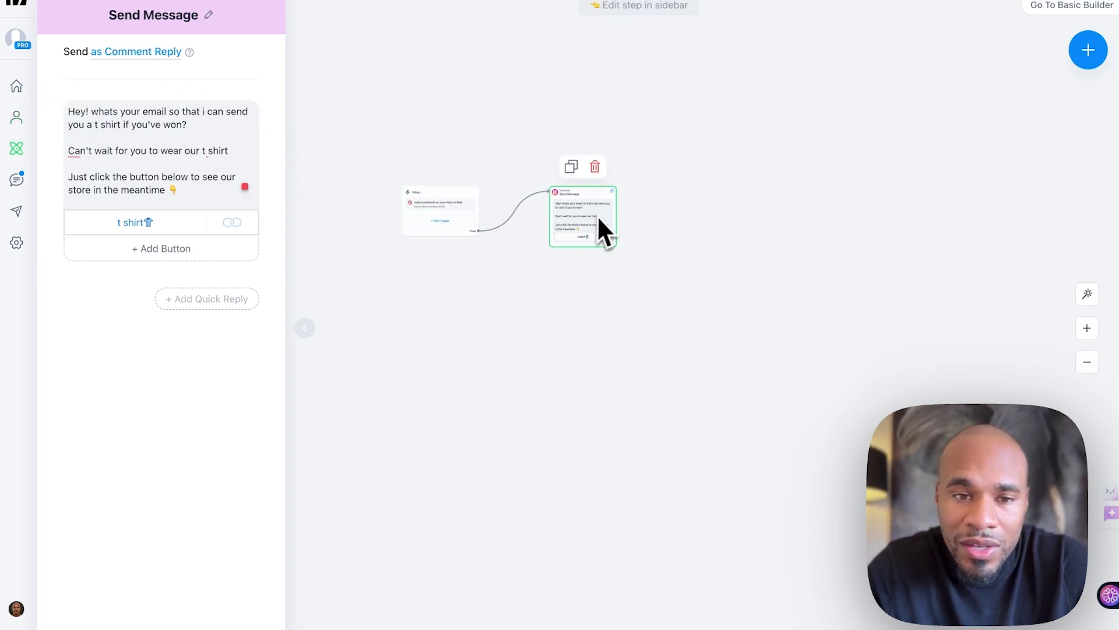
pyautogui.click(1029, 59)
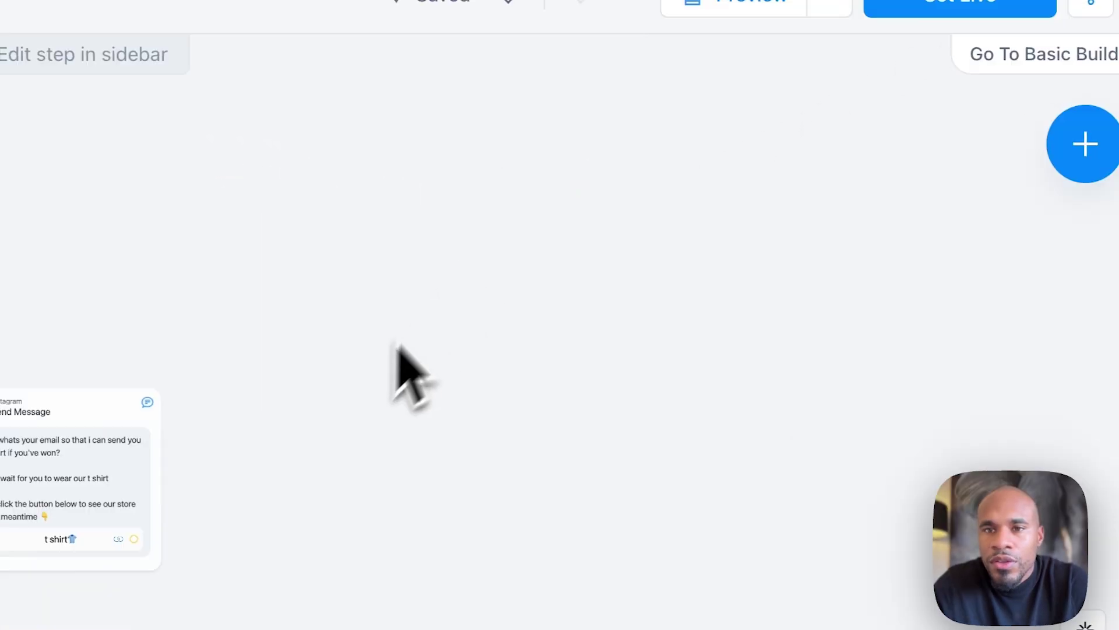
pyautogui.click(739, 8)
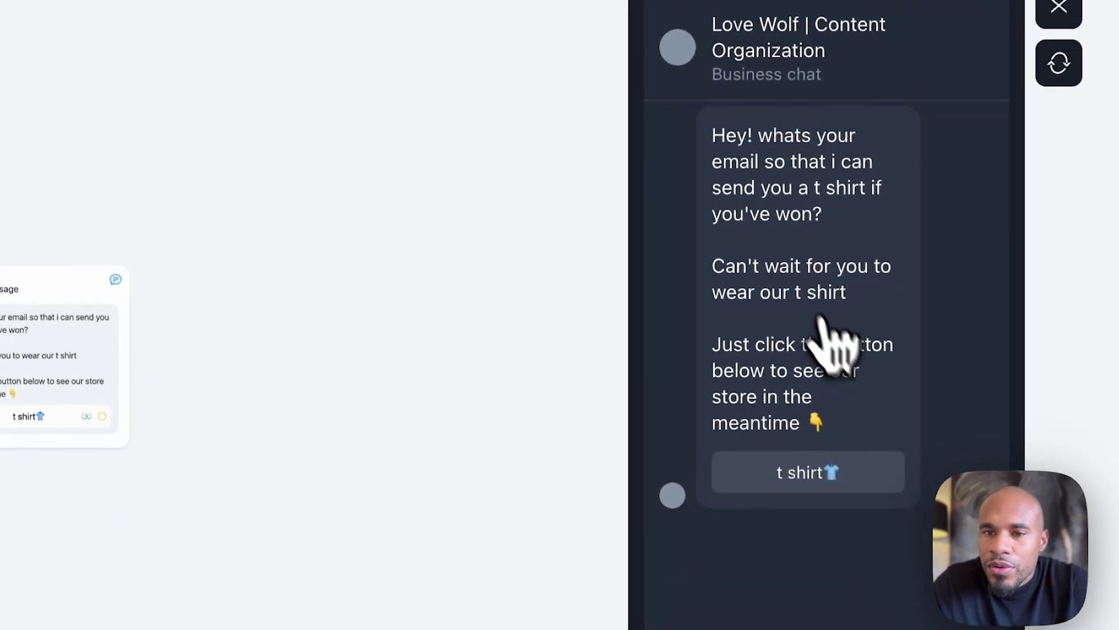
pyautogui.click(792, 484)
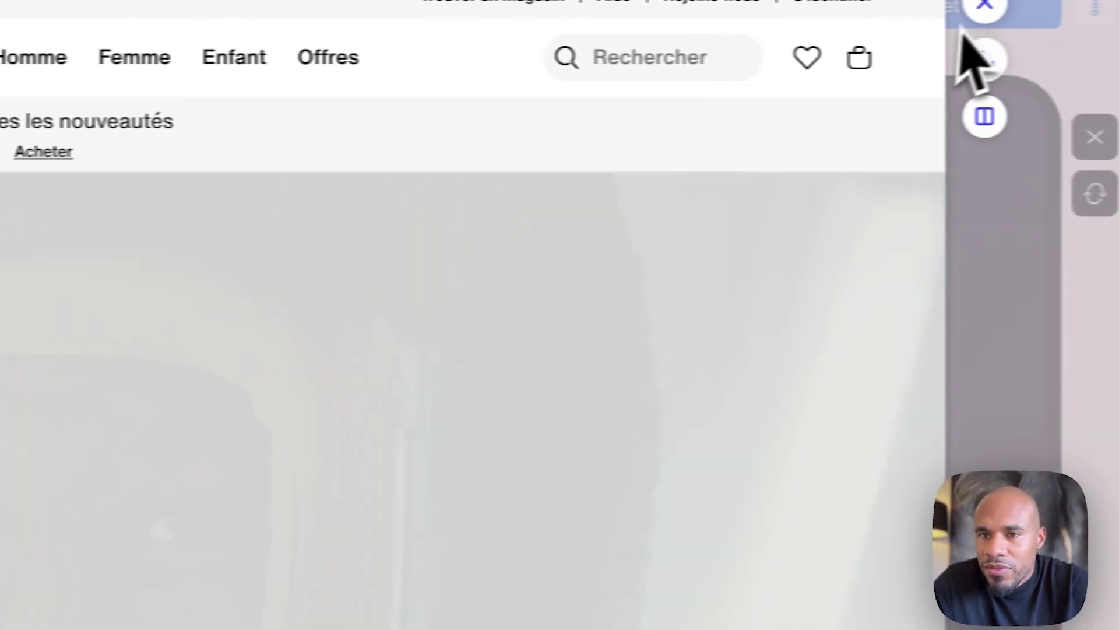
pyautogui.click(984, 7)
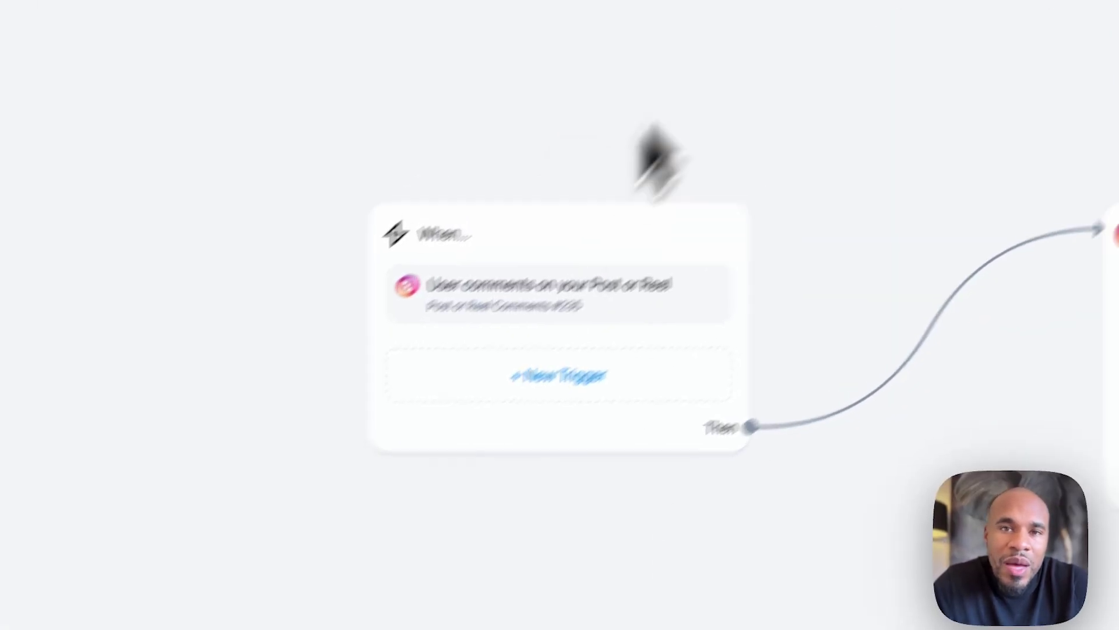
# - Add a second Instagram trigger that starts the automation when a user replies to your Story
pyautogui.click(533, 373)
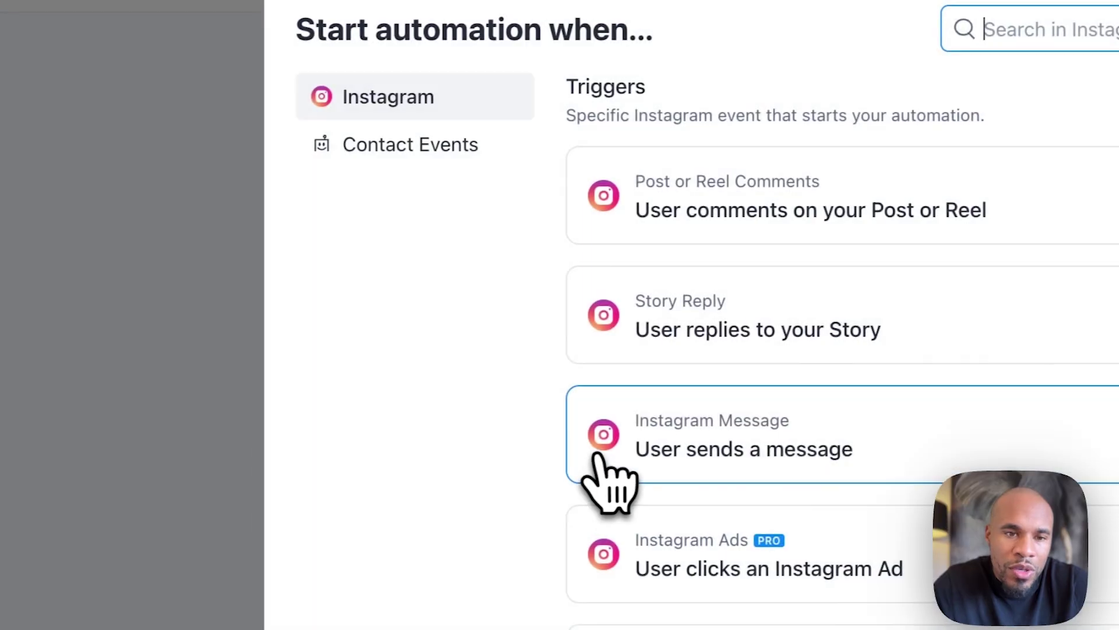
pyautogui.click(736, 306)
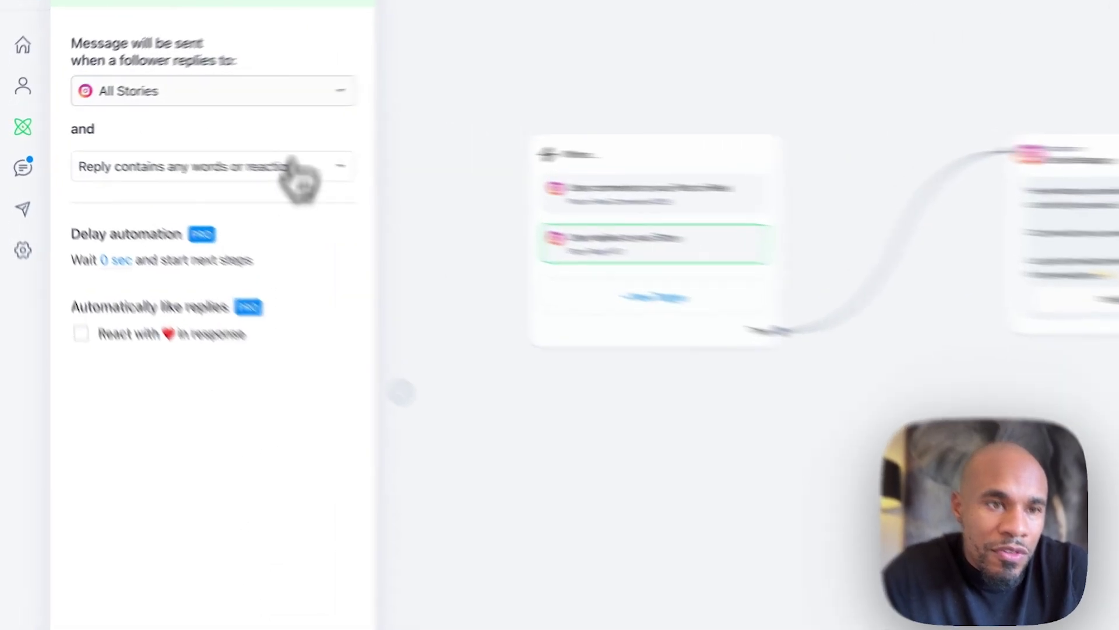
pyautogui.click(248, 98)
pyautogui.click(119, 148)
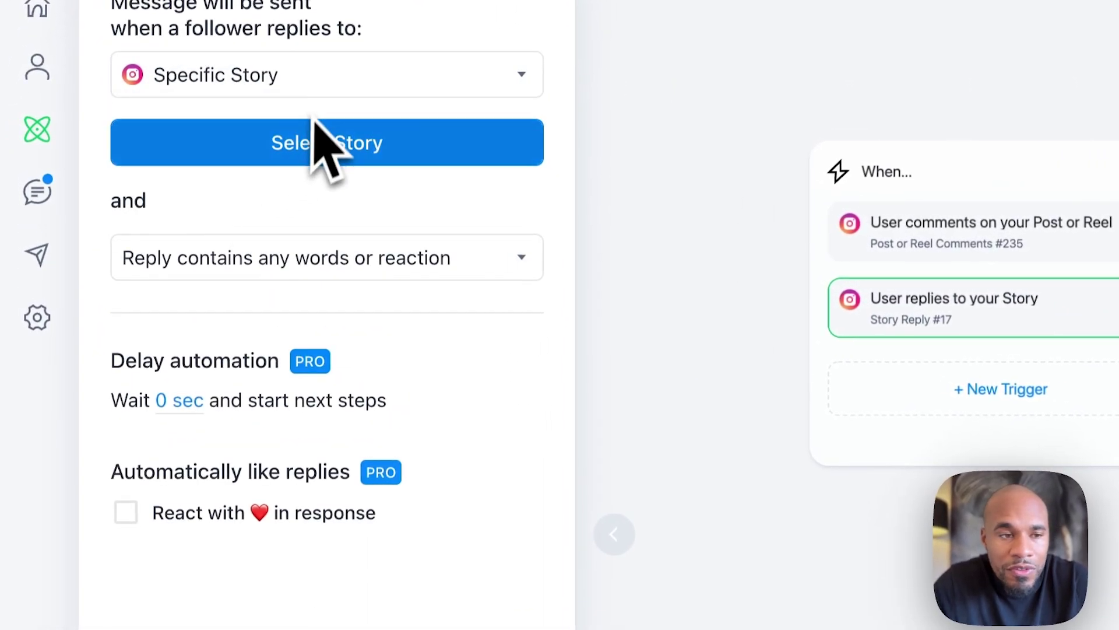
pyautogui.click(469, 93)
pyautogui.click(461, 124)
# - Delay the story reply automation by 1 minute and have it react to replies with a heart
pyautogui.click(167, 334)
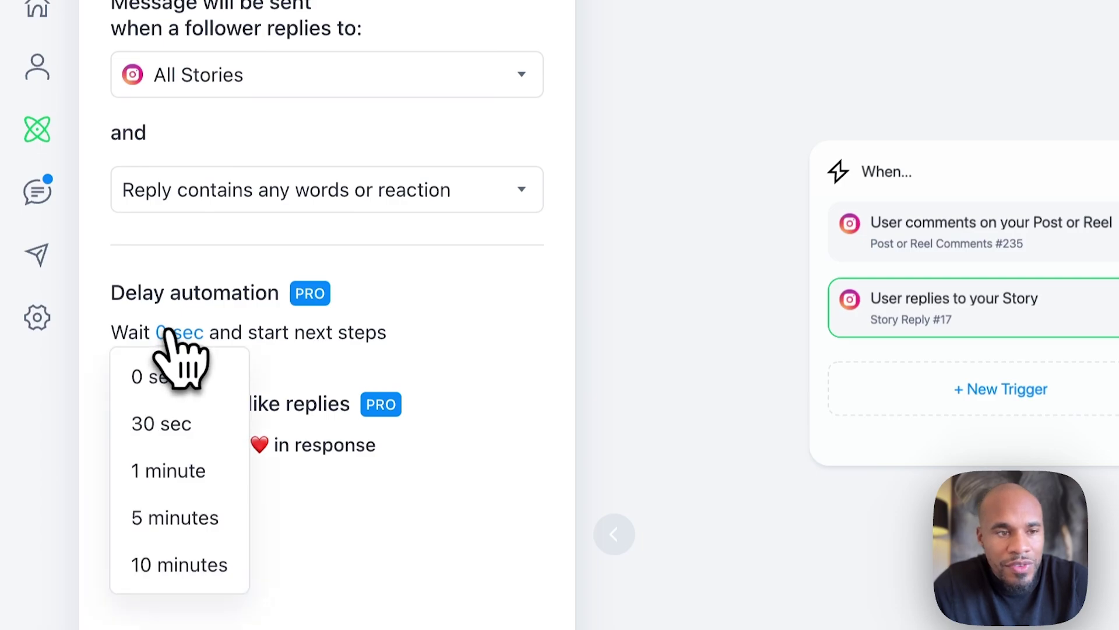
pyautogui.click(154, 471)
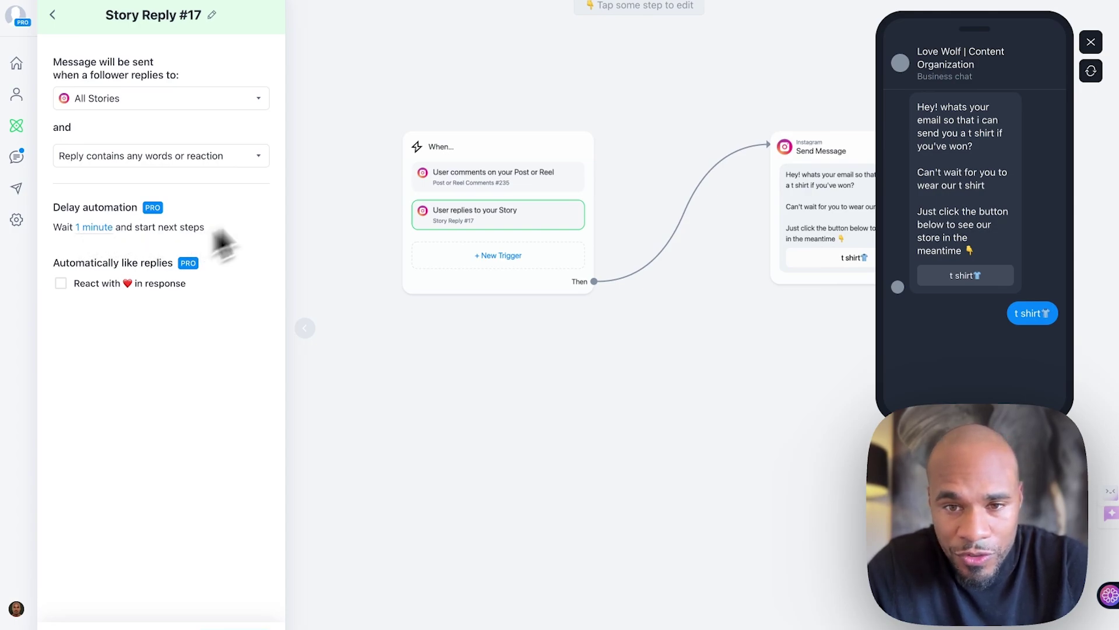
pyautogui.click(61, 283)
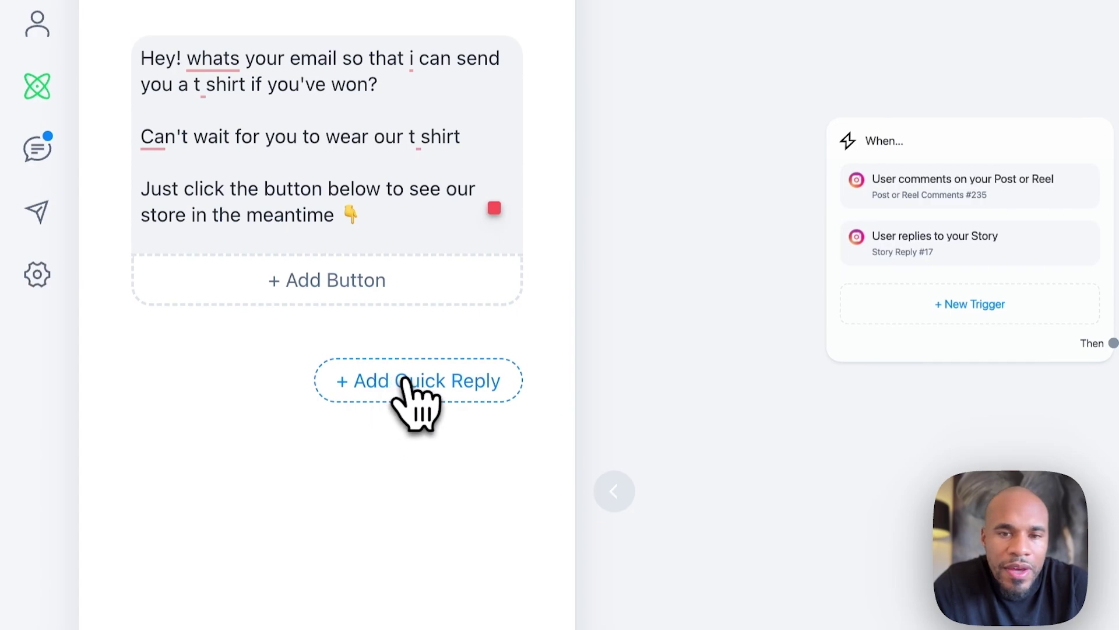
# - Try adding a quick reply to the direct message that performs a ChatGPT request action
pyautogui.click(404, 382)
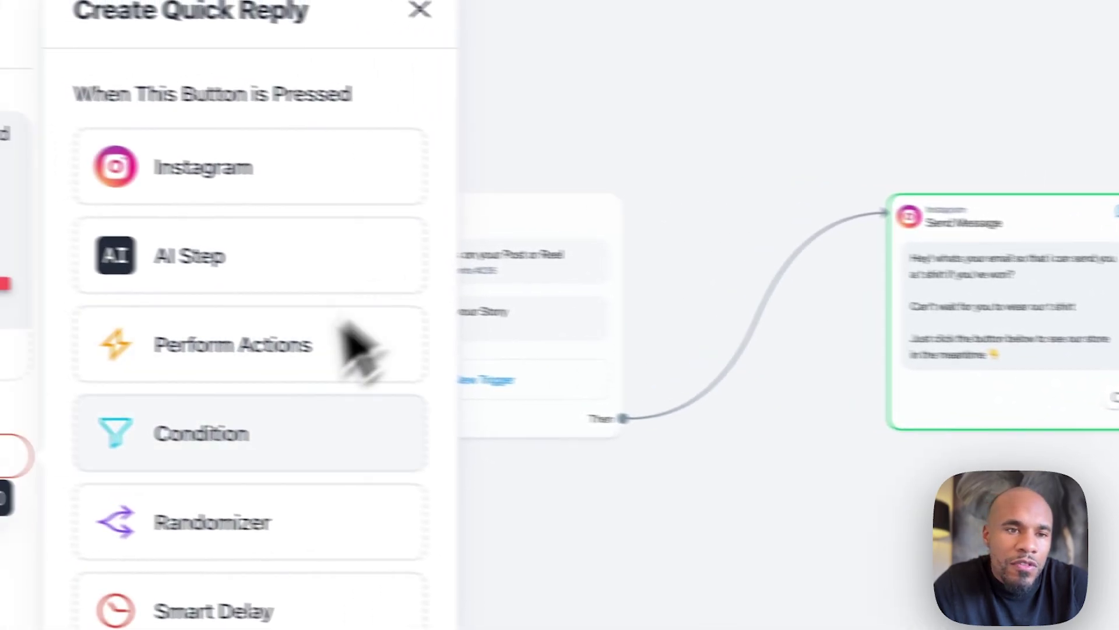
pyautogui.click(221, 362)
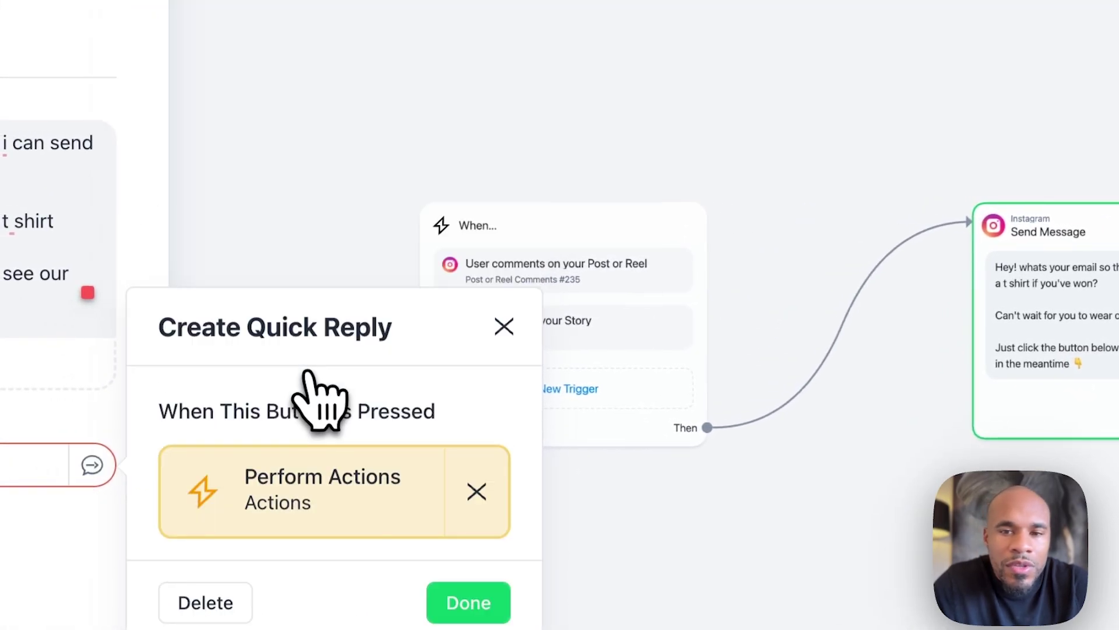
pyautogui.click(819, 395)
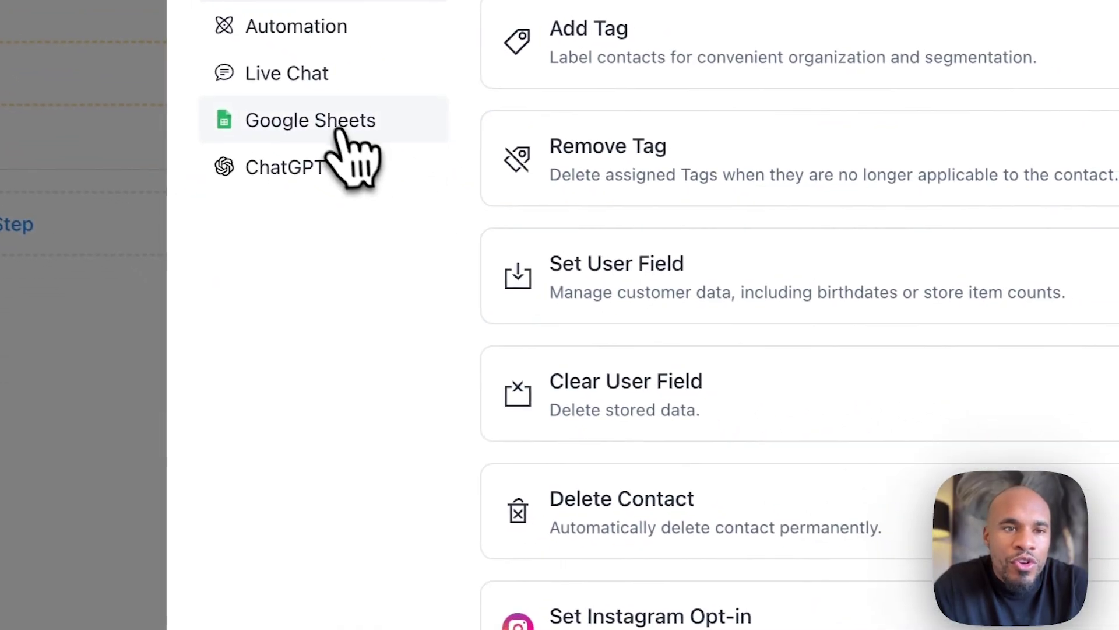
pyautogui.click(318, 164)
pyautogui.click(589, 70)
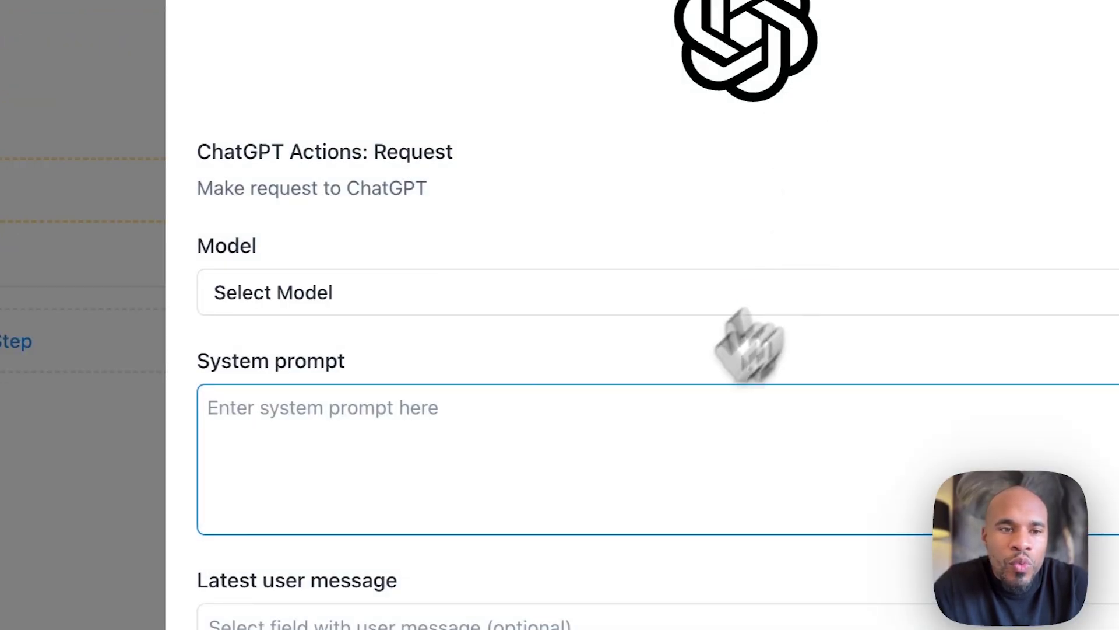
pyautogui.click(212, 415)
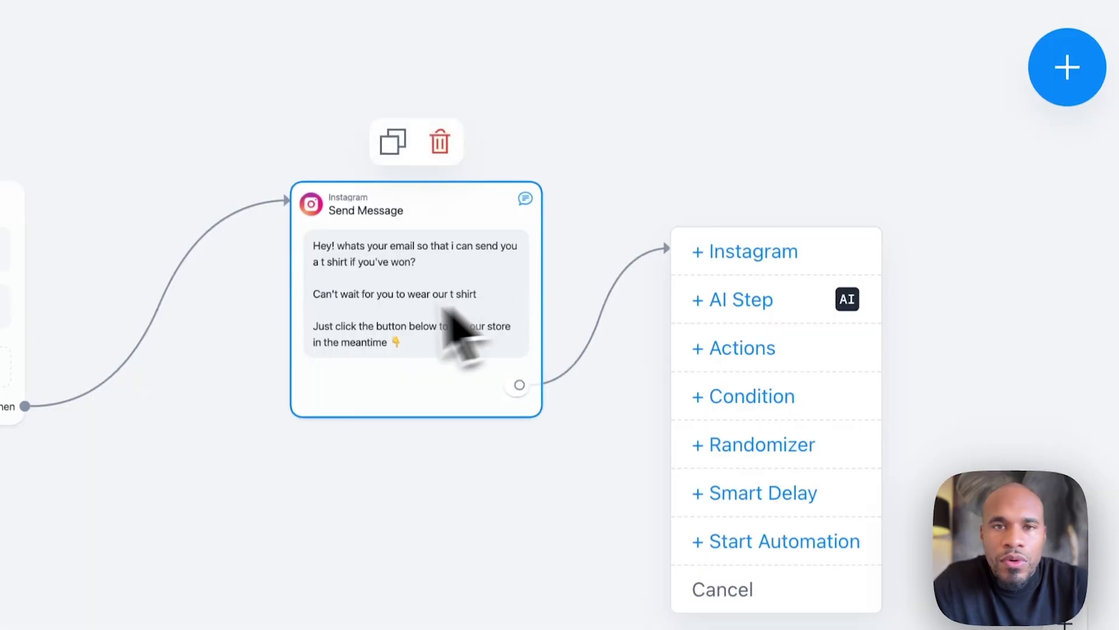
pyautogui.click(777, 270)
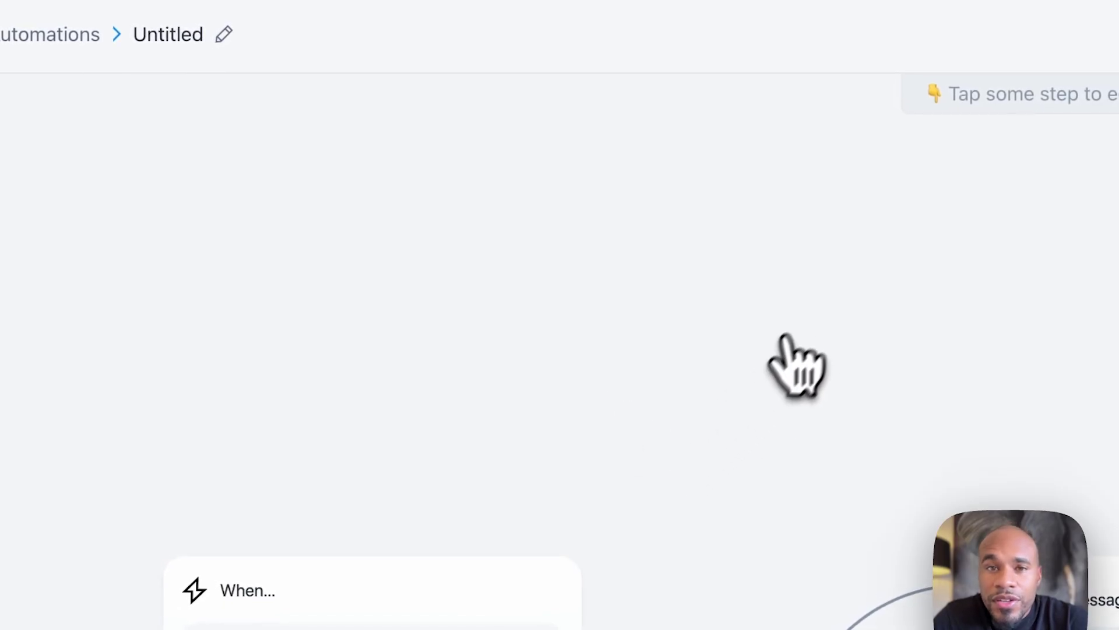
# - Rename the automation as t shirt and return to the list of automations
pyautogui.click(150, 36)
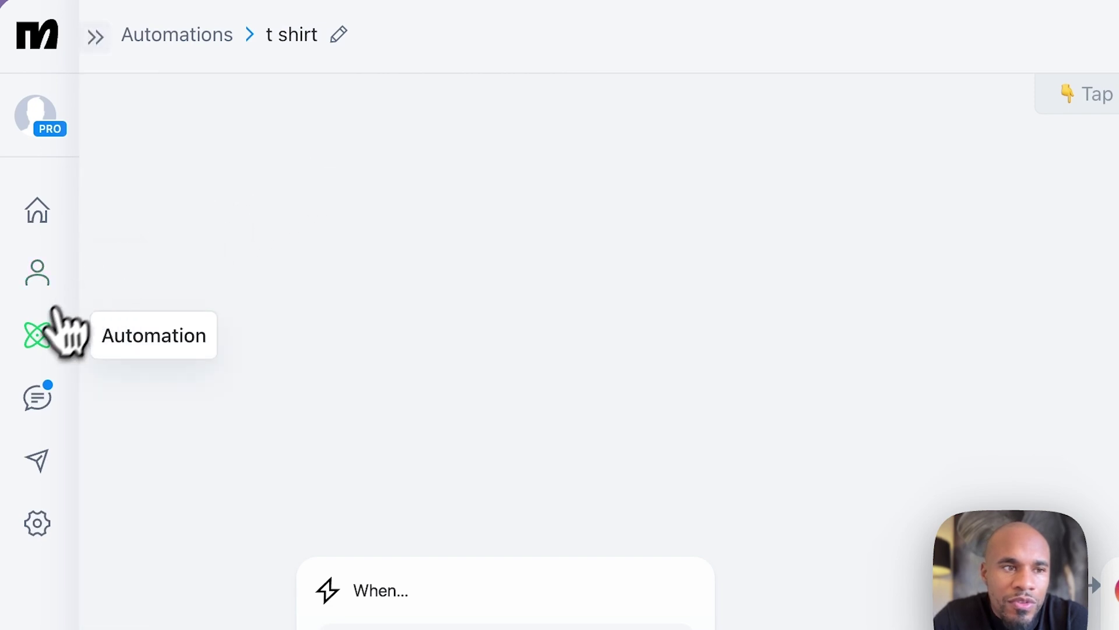
pyautogui.click(46, 327)
# - Look through the existing automations and open the untitled one that answers the BLAZE keyword comments
pyautogui.scroll(-15, 528, 408)
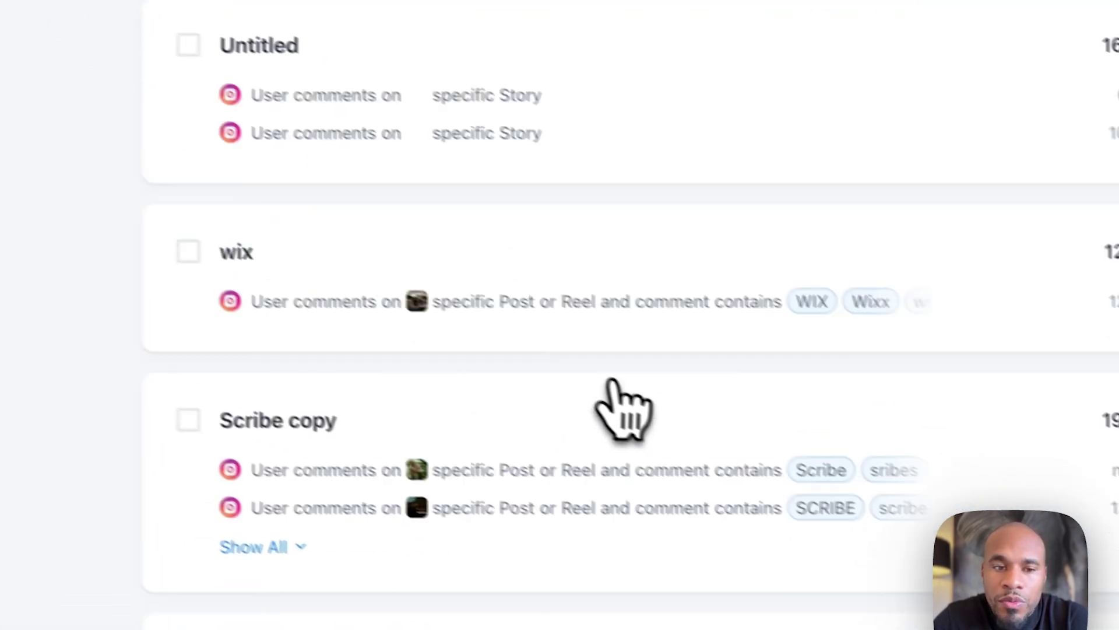
pyautogui.scroll(15, 424, 271)
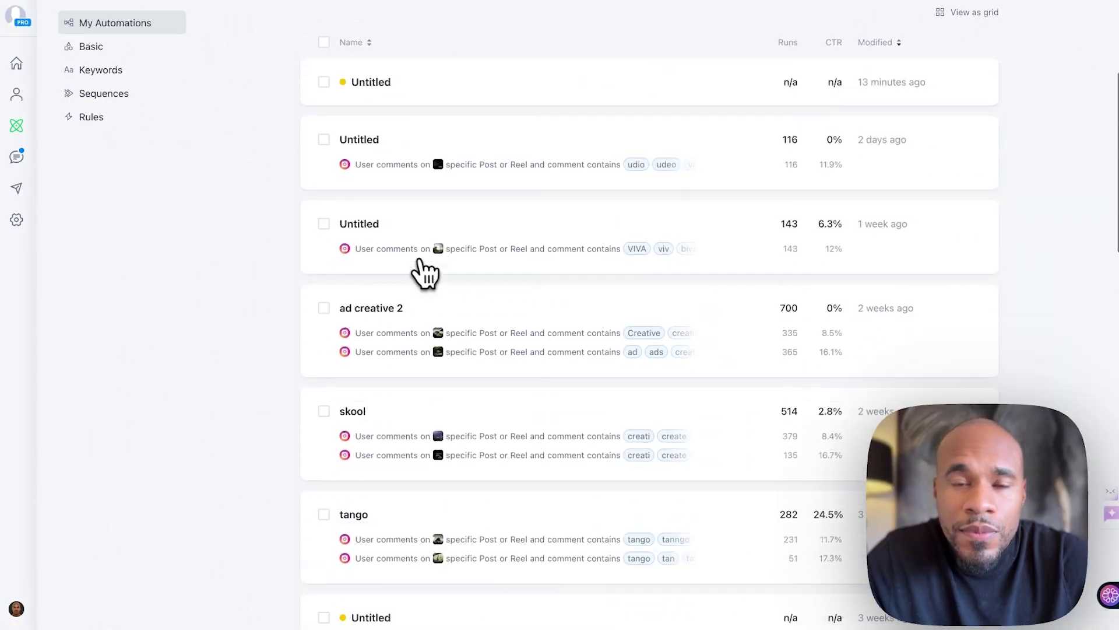
pyautogui.scroll(-15, 424, 272)
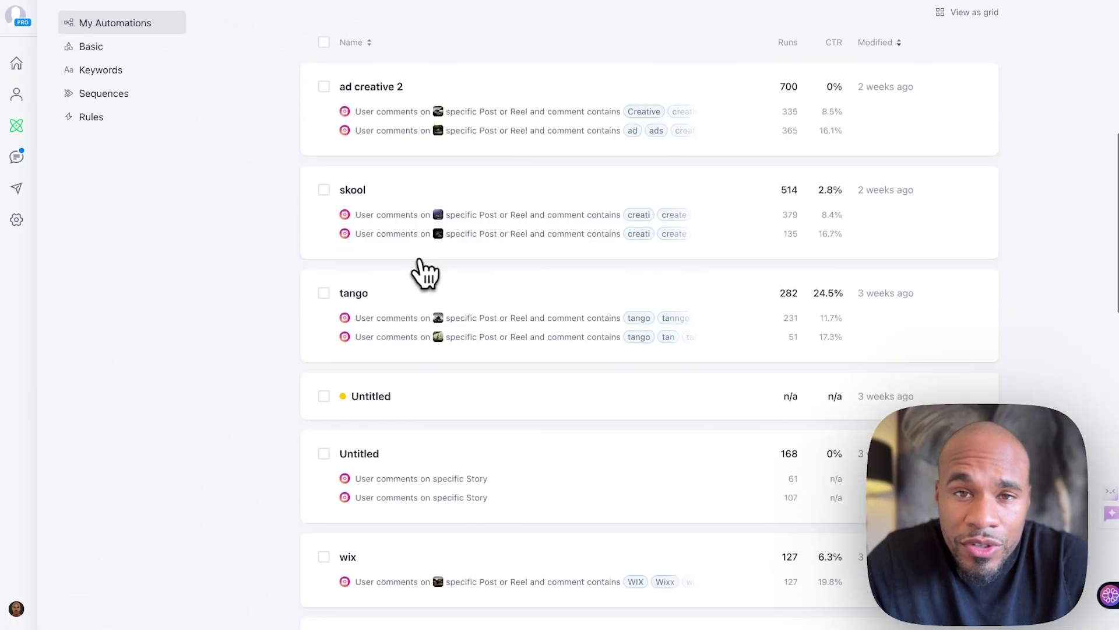
pyautogui.scroll(-3, 421, 280)
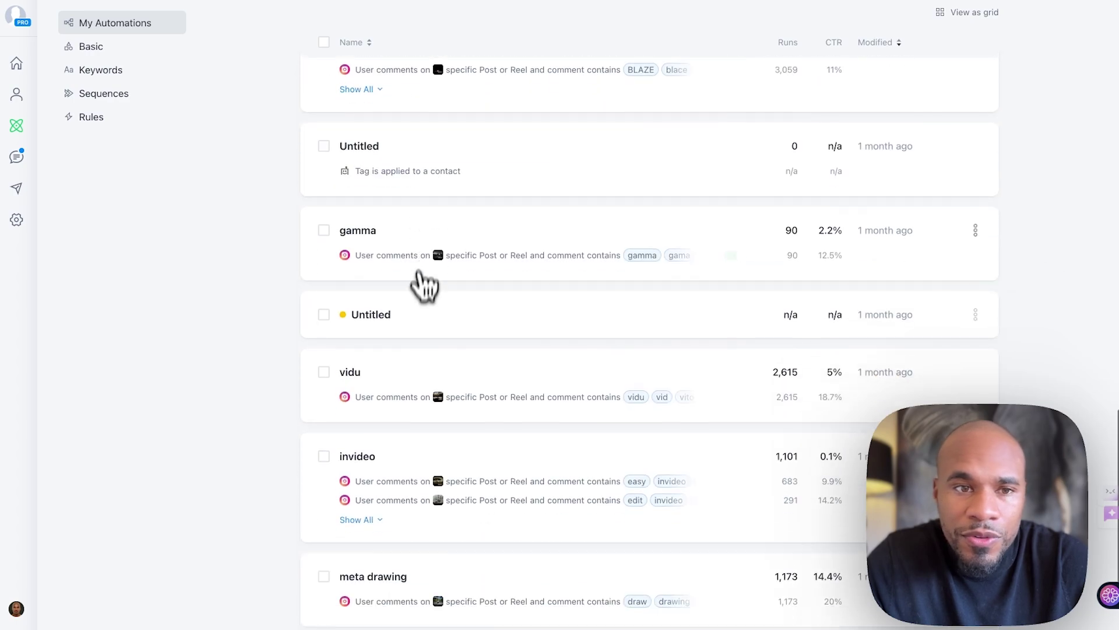
pyautogui.scroll(3, 420, 315)
pyautogui.click(769, 198)
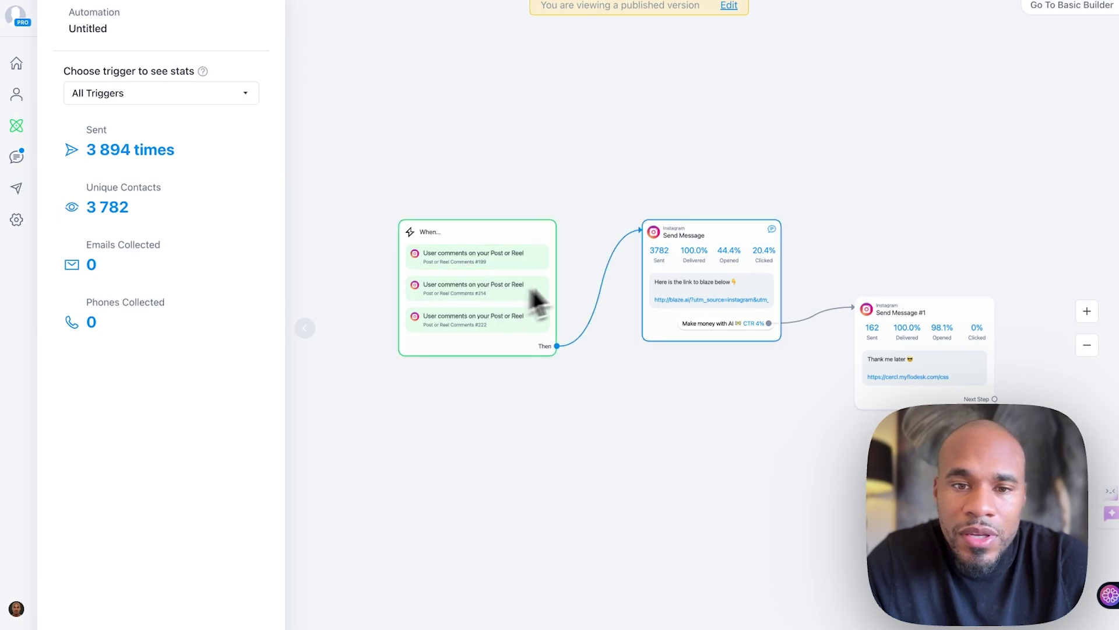
# - Examine the sent, delivered, opened and clicked statistics of the two messages in the BLAZE automation
pyautogui.scroll(5, 731, 255)
pyautogui.click(698, 306)
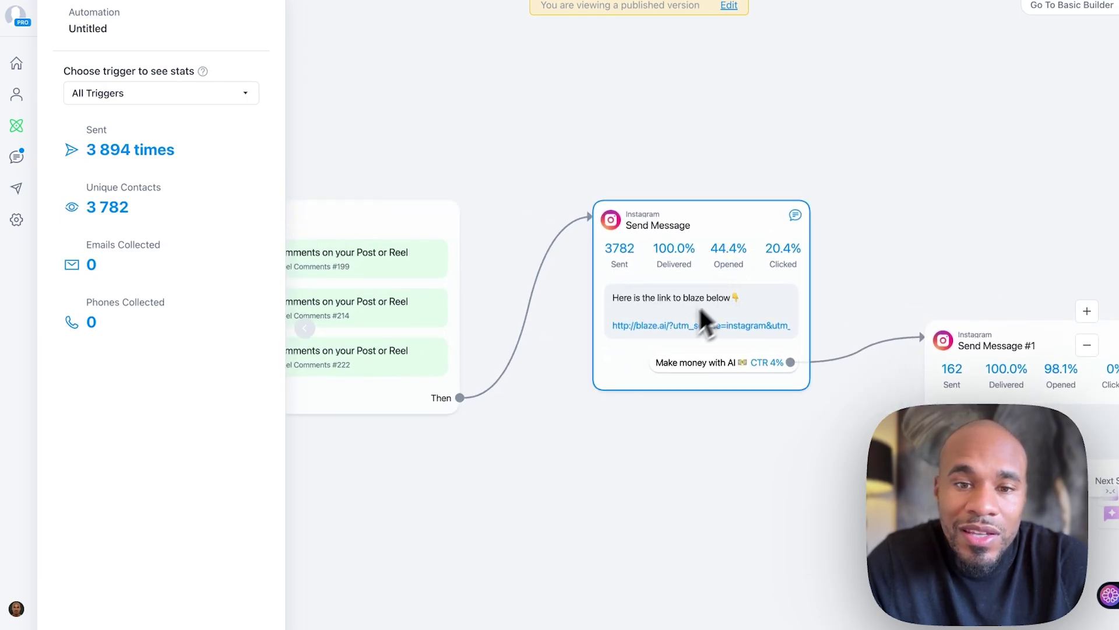
pyautogui.scroll(-3, 758, 324)
pyautogui.click(910, 338)
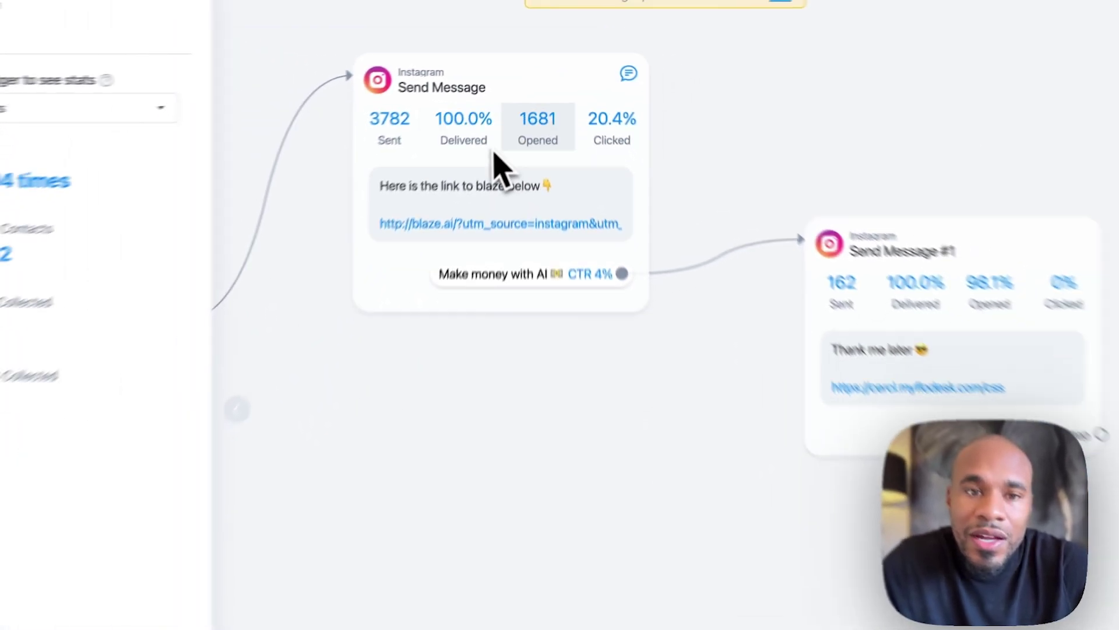
pyautogui.click(515, 239)
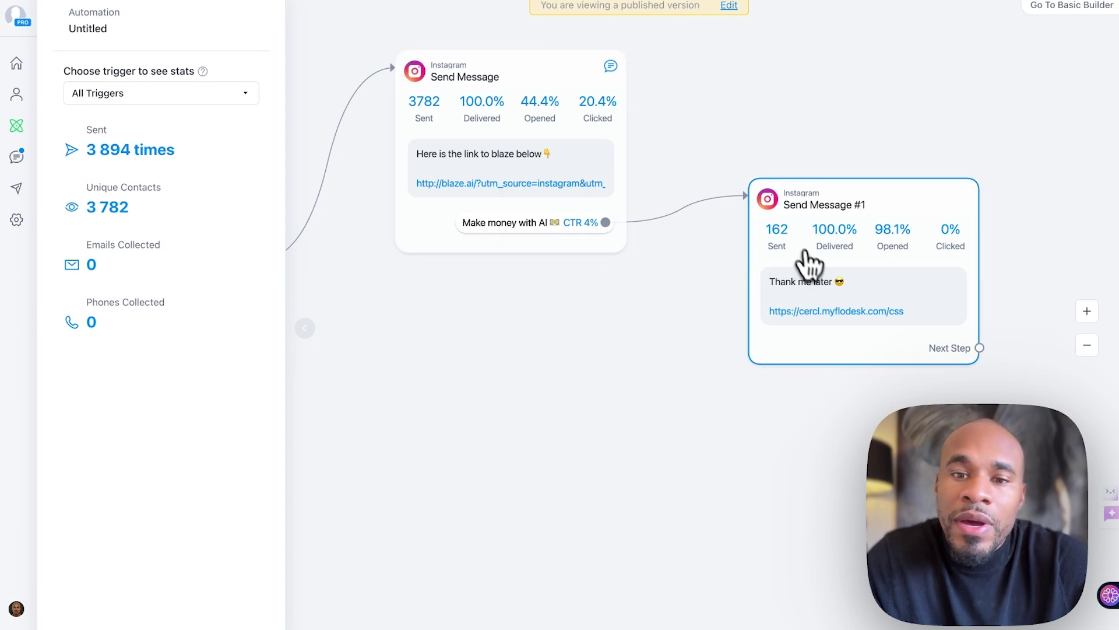
pyautogui.click(828, 318)
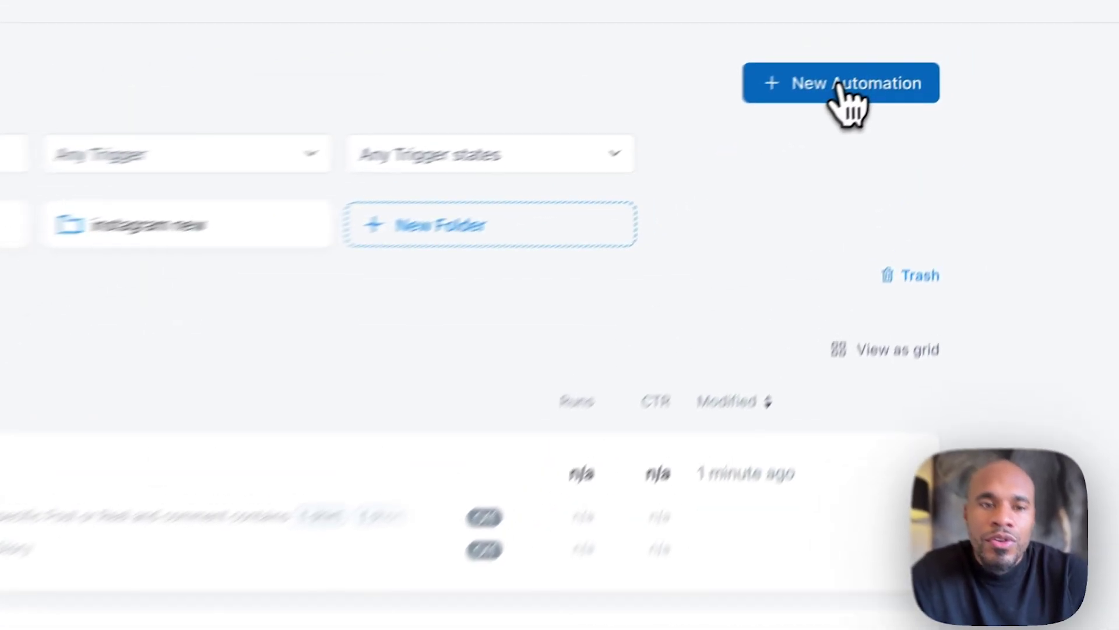
# - Start a new automation, browse the ready-to-go templates, and set up the Launch a Product in Instagram template
pyautogui.click(941, 32)
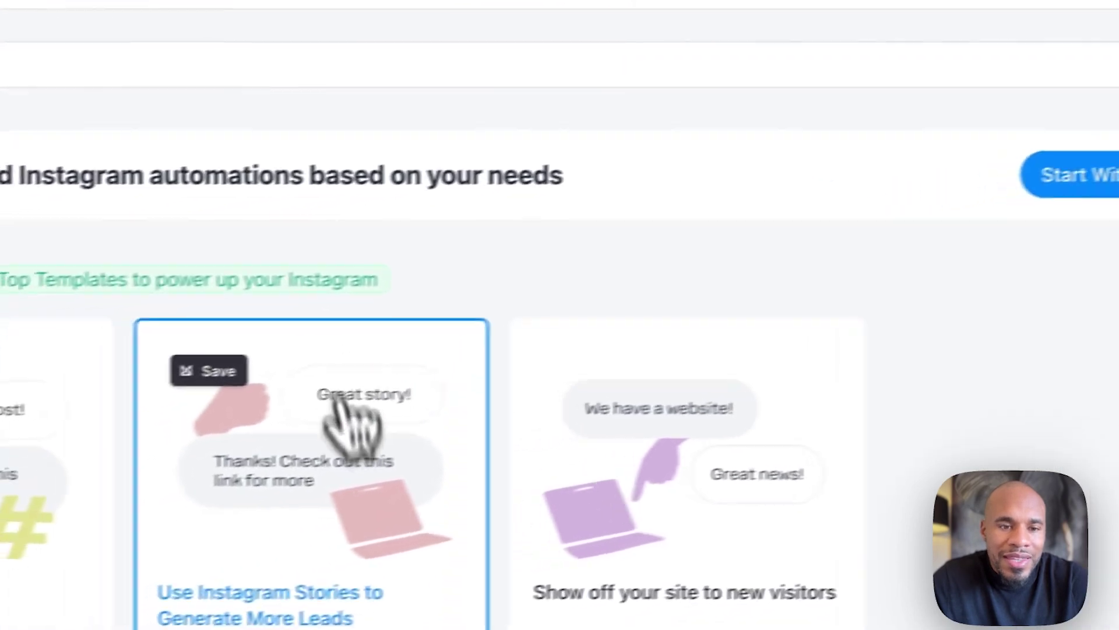
pyautogui.scroll(-10, 420, 466)
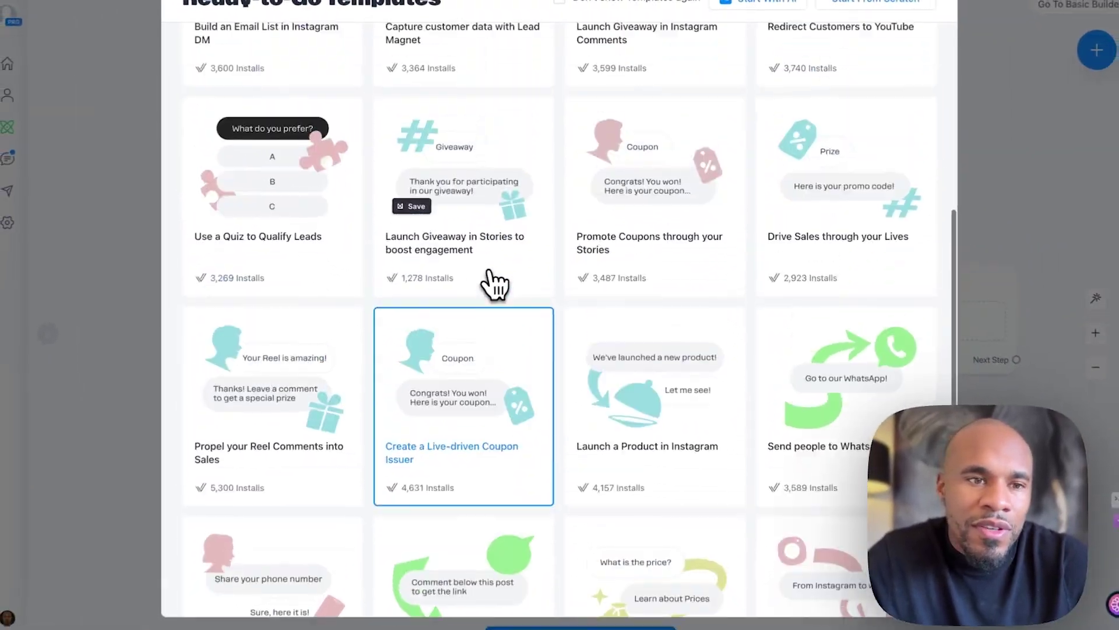
pyautogui.scroll(2, 494, 284)
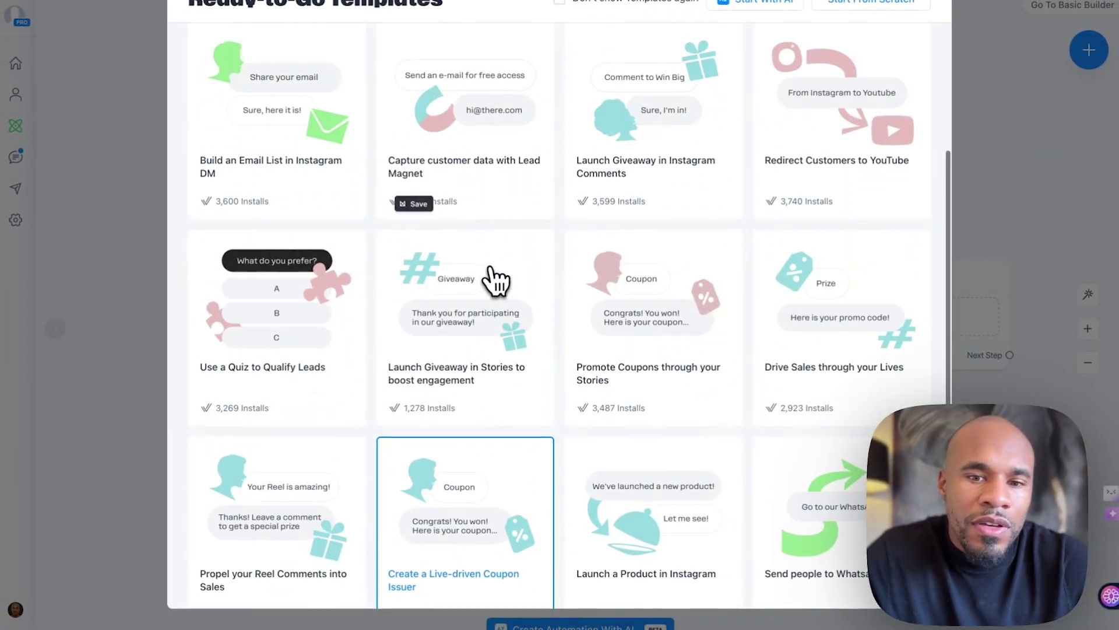
pyautogui.scroll(-5, 495, 284)
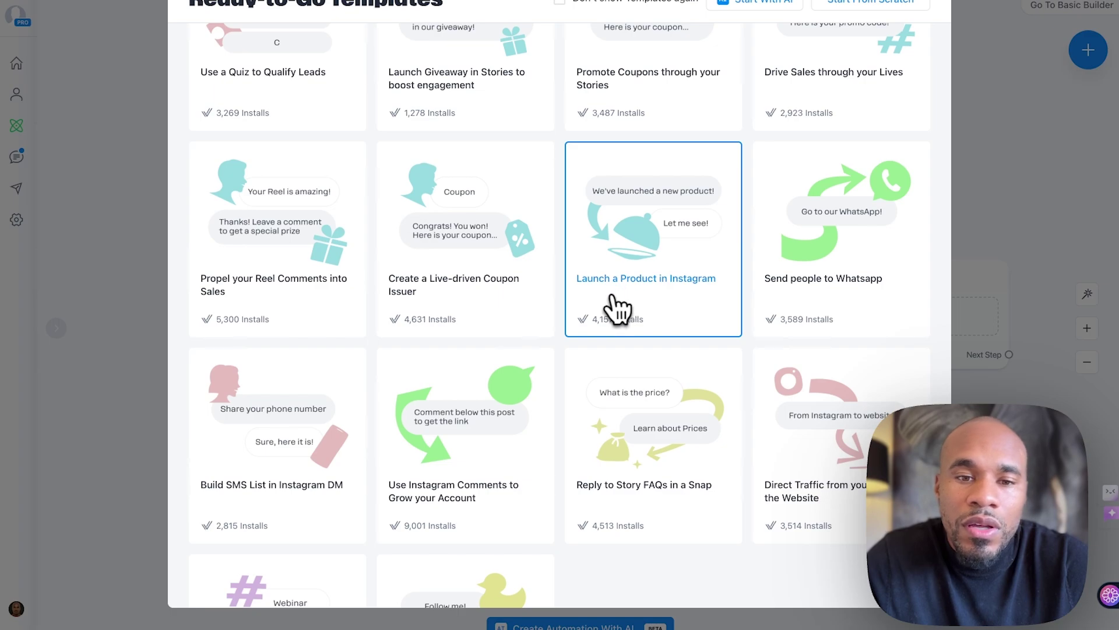
pyautogui.click(690, 241)
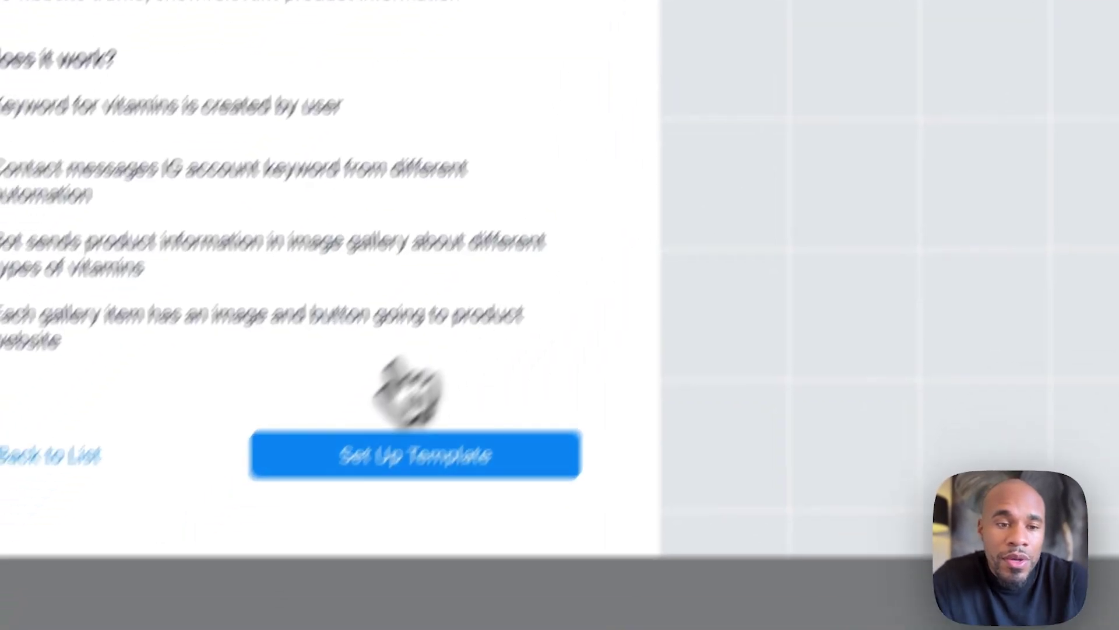
pyautogui.click(435, 359)
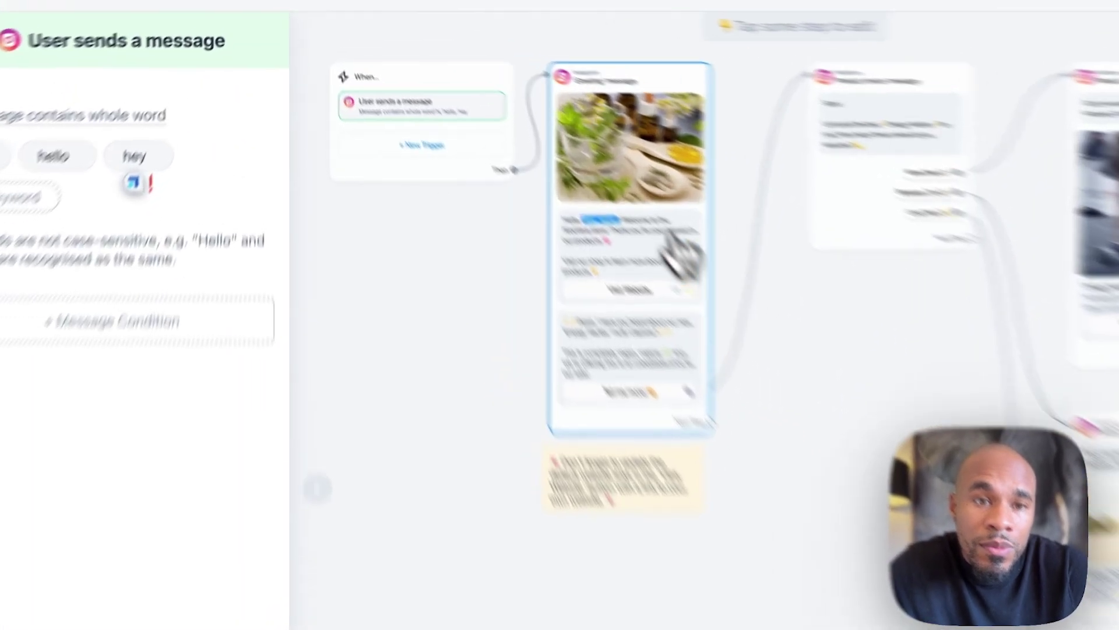
# - Examine the template's Greeting message and the Product 1 card, including its Buy for $9.99 button settings
pyautogui.click(524, 102)
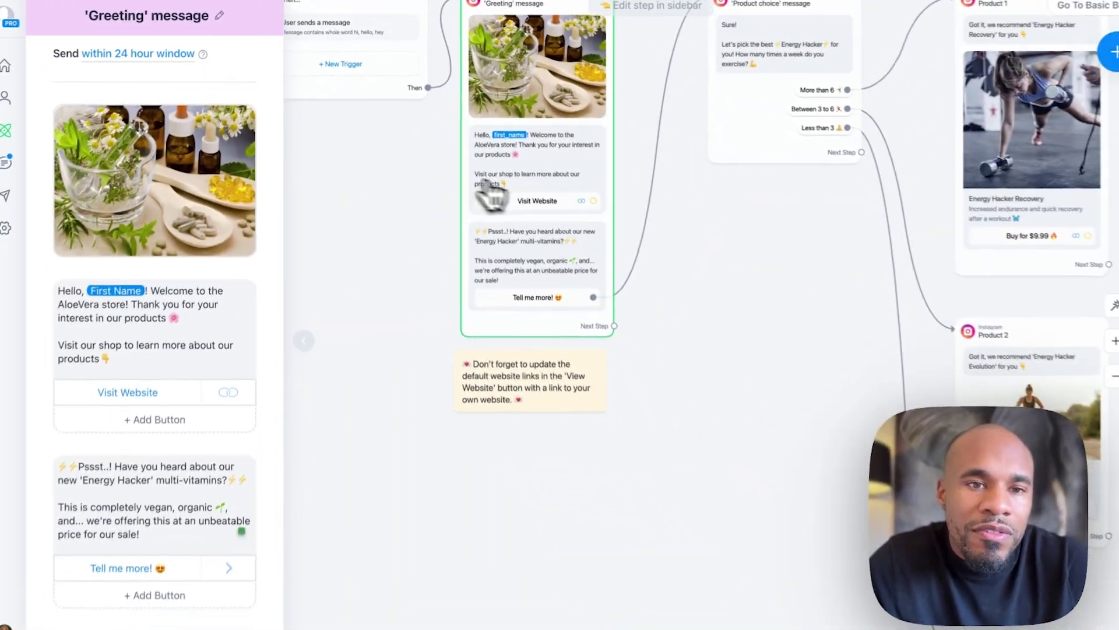
pyautogui.scroll(3, 538, 155)
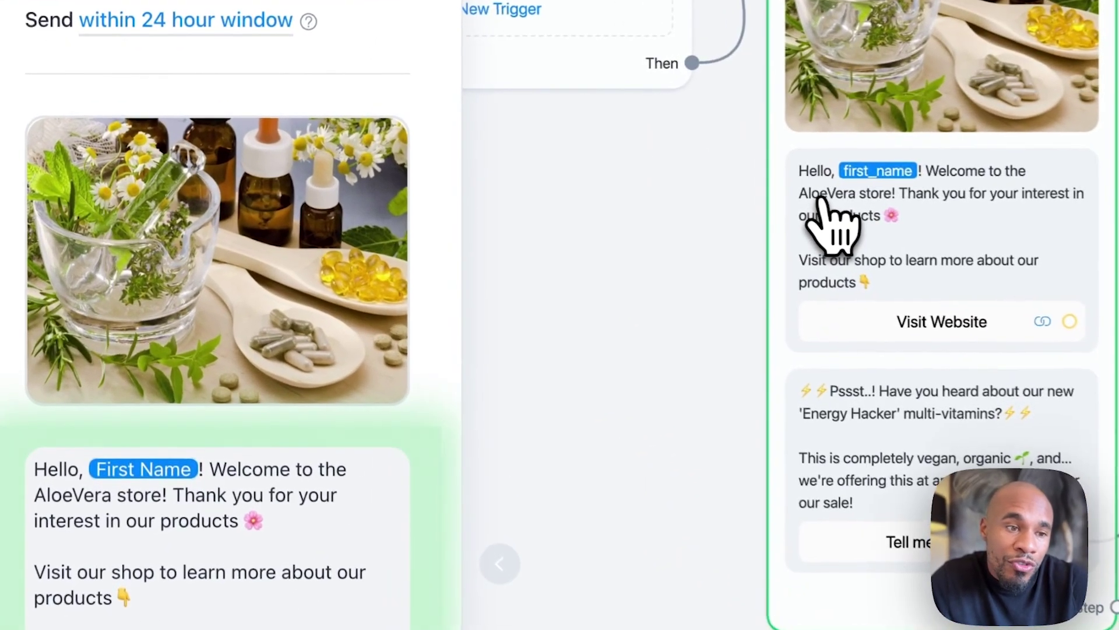
pyautogui.click(97, 298)
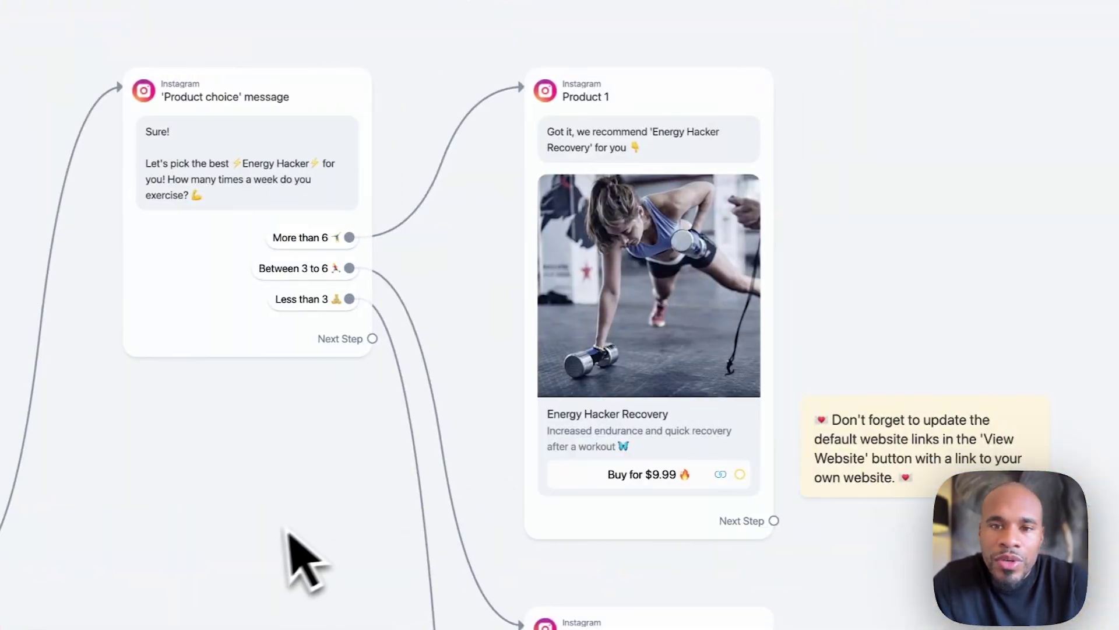
pyautogui.click(1078, 117)
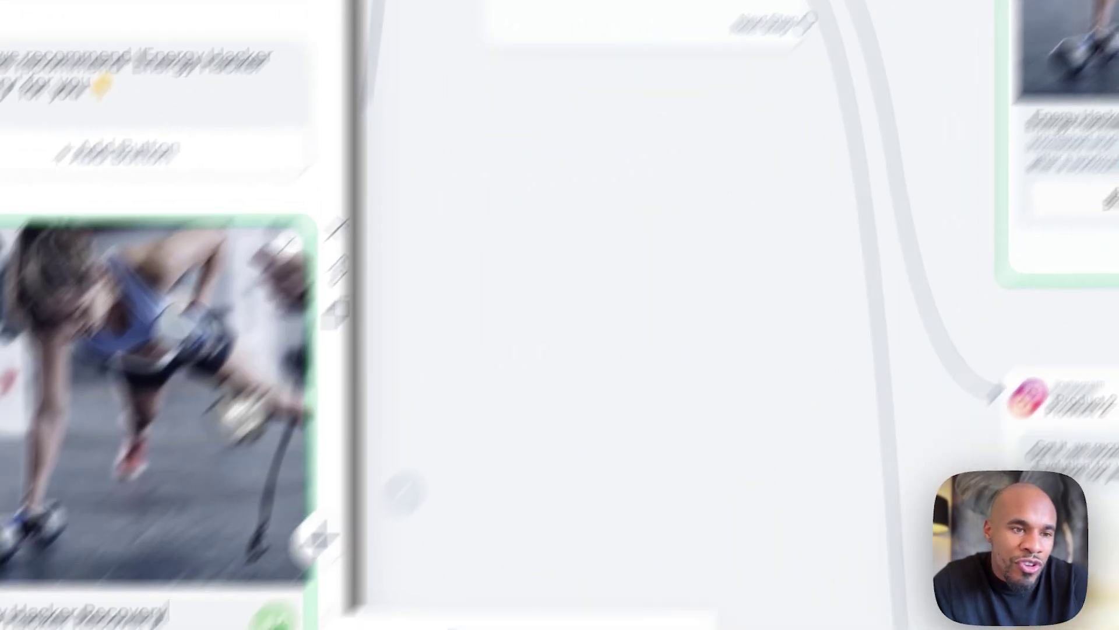
pyautogui.click(287, 411)
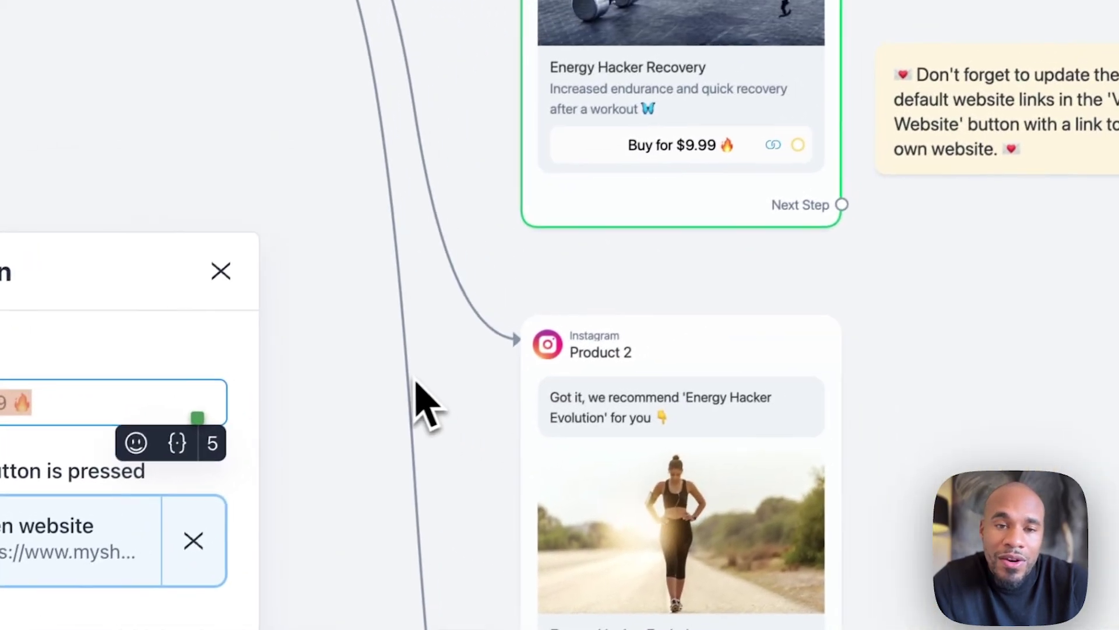
pyautogui.click(428, 403)
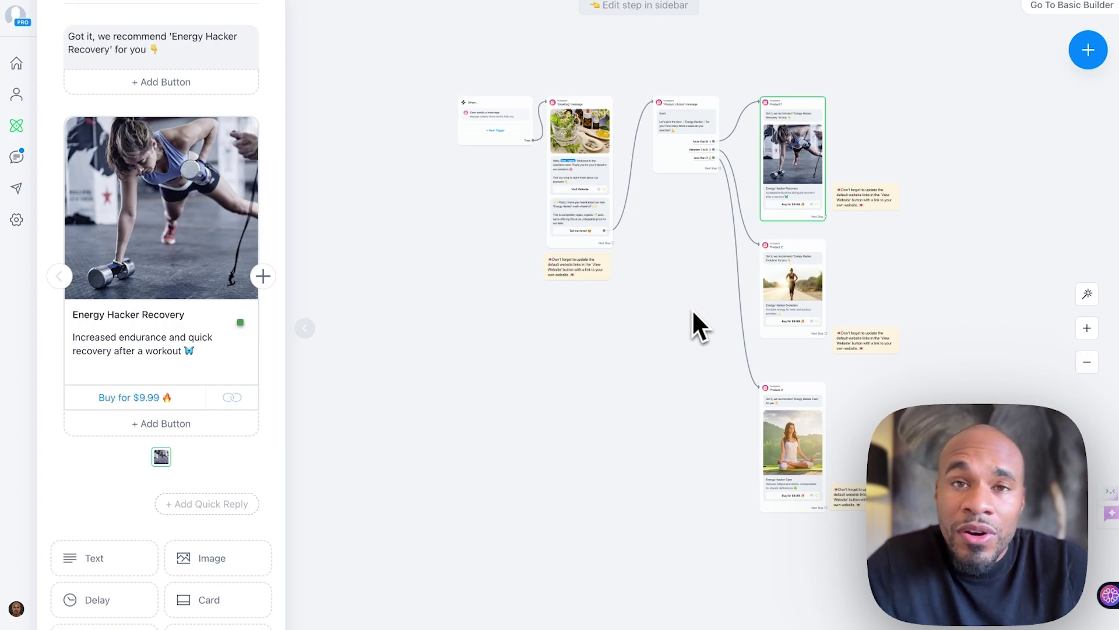
# - Open the account settings and view the Messenger, SMS and WhatsApp channel pages
pyautogui.click(17, 219)
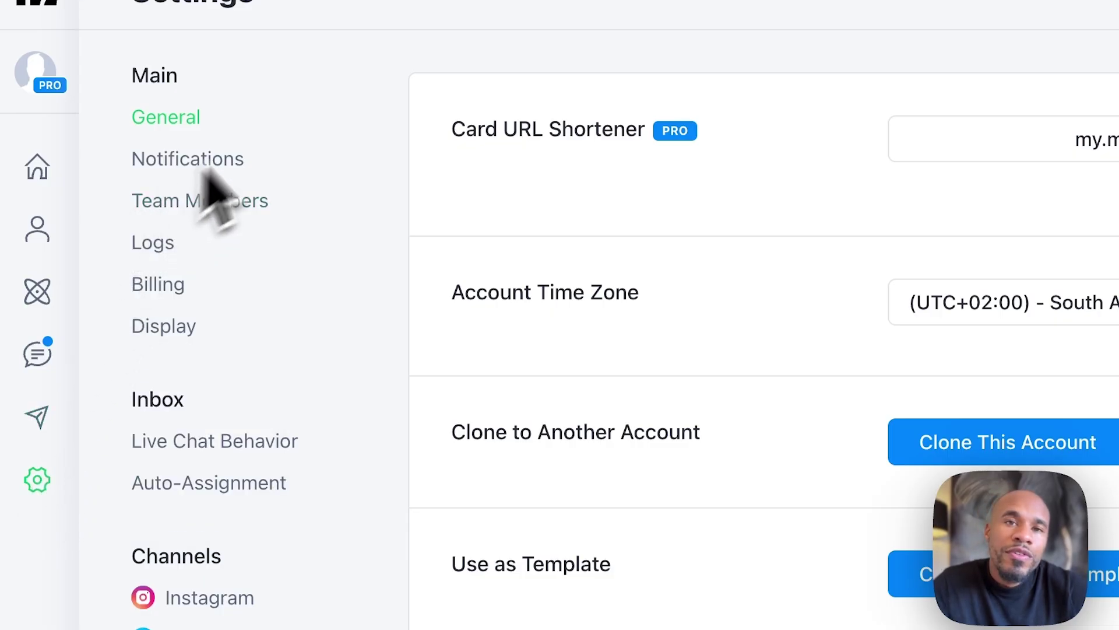
pyautogui.scroll(-6, 225, 408)
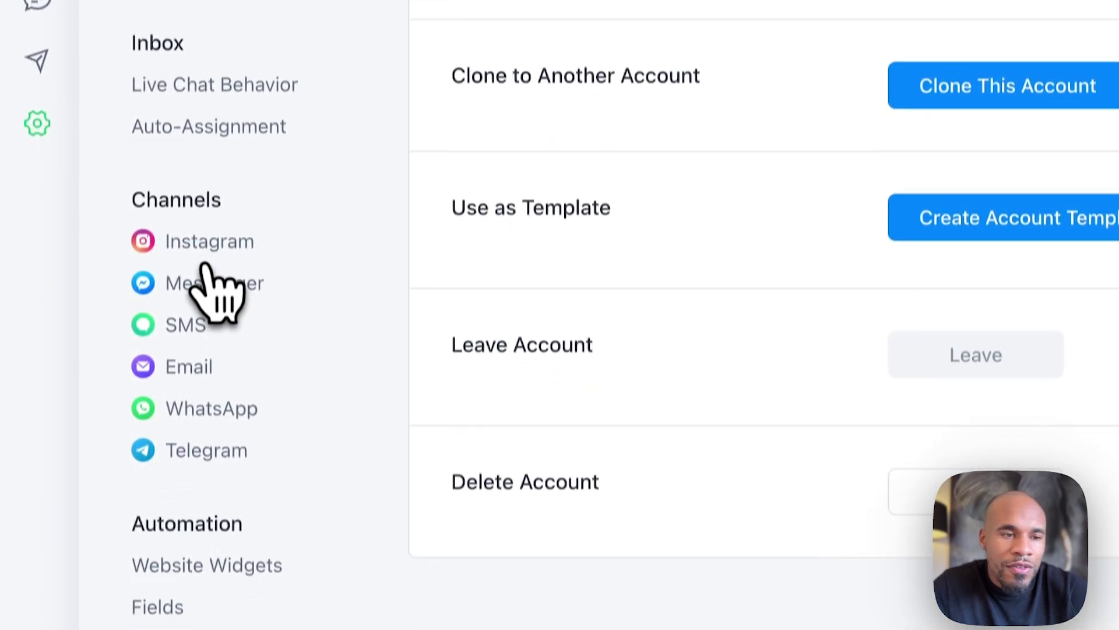
pyautogui.click(205, 271)
pyautogui.click(198, 304)
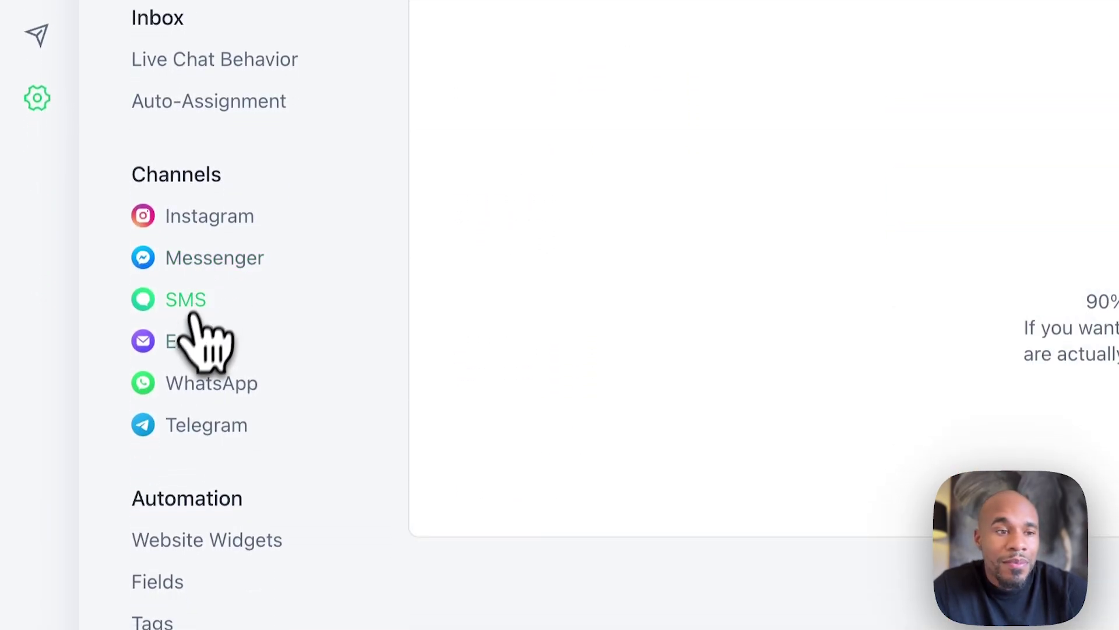
pyautogui.click(189, 380)
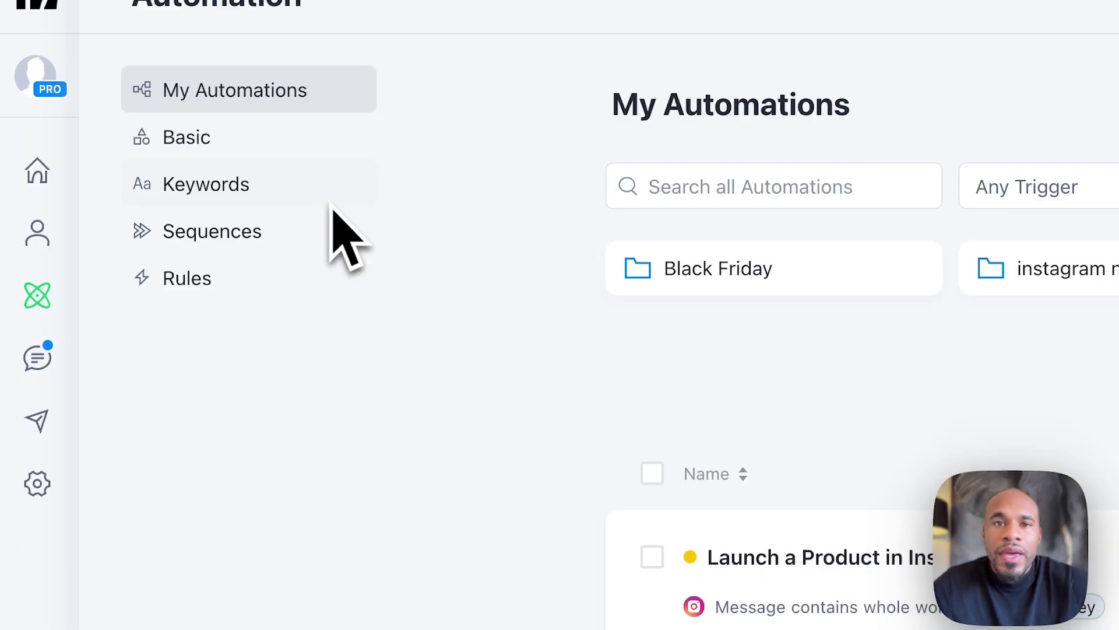
# - Expand the list of accounts and view the Basic automations
pyautogui.click(32, 84)
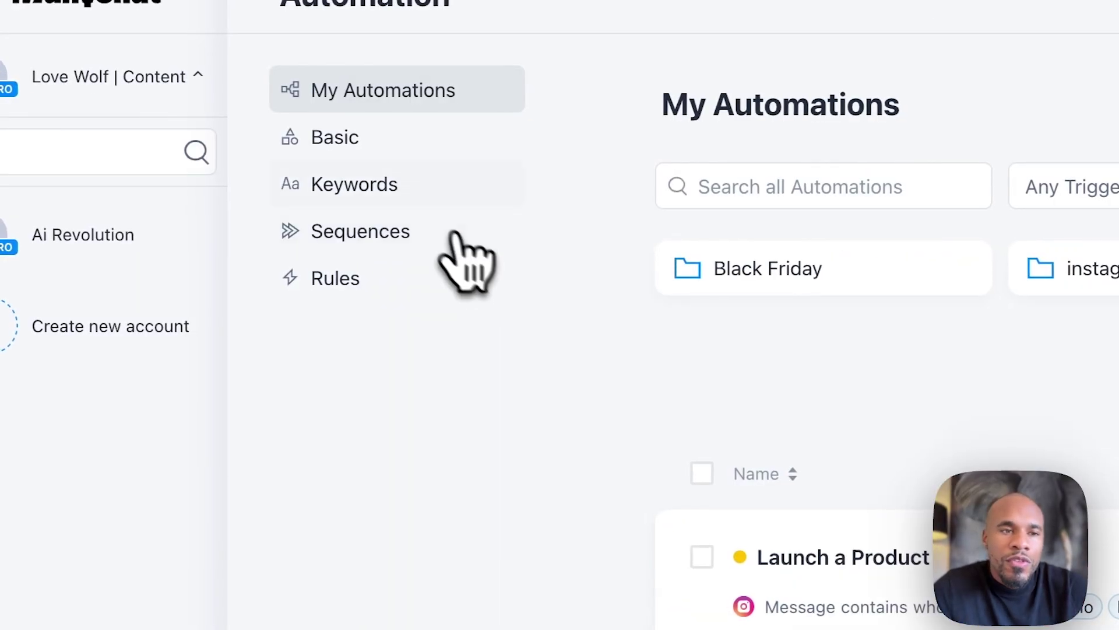
pyautogui.click(356, 137)
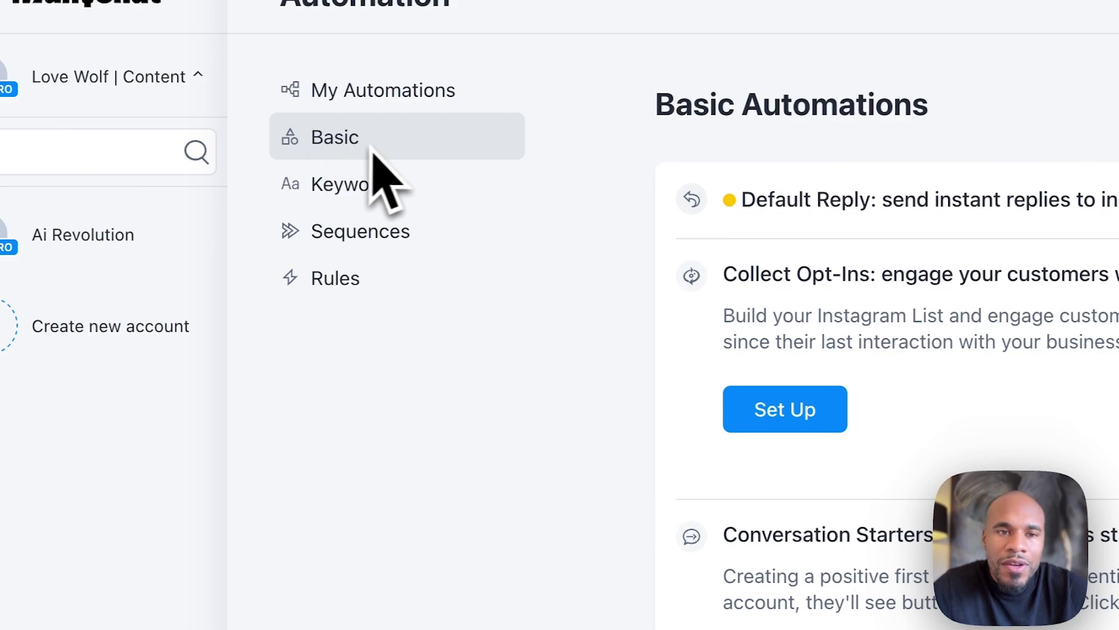